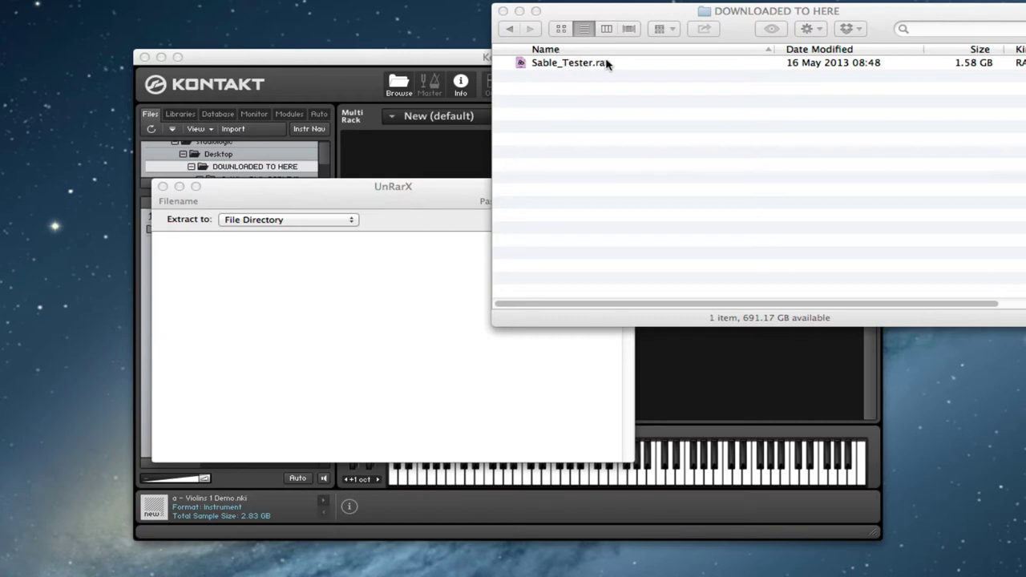
Activate the Finder window showing Sable_Tester.rar in DOWNLOADED TO HERE
left_click(741, 24)
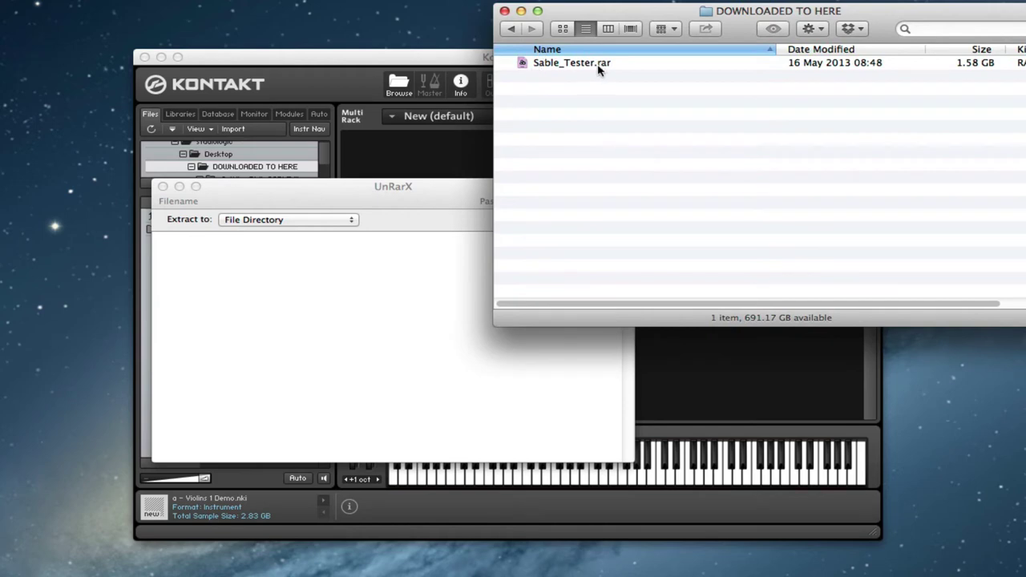
Raise the UnRarX window and drop Sable_Tester.rar onto it for extraction
left_click(396, 200)
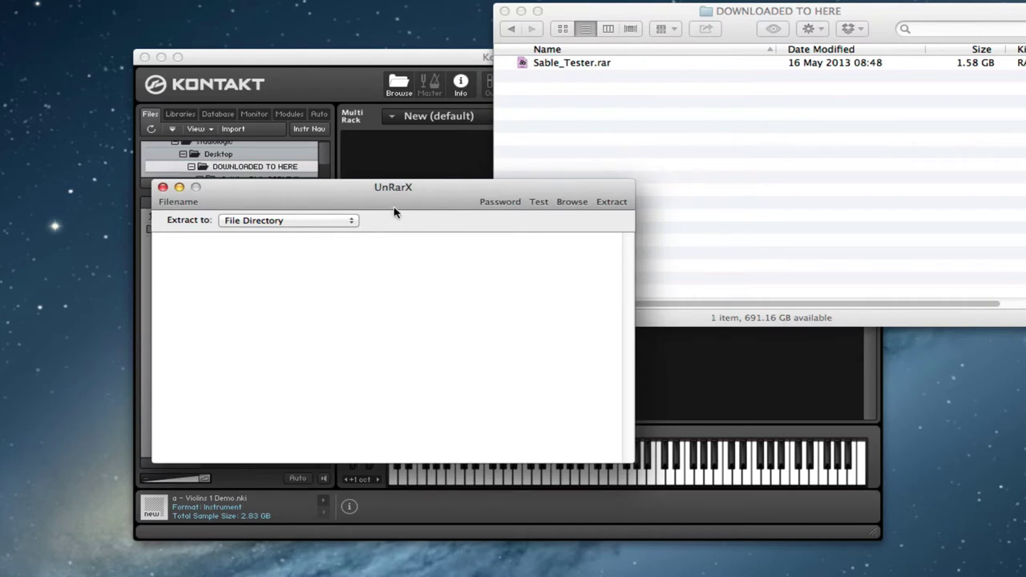
left_click_drag(441, 203, 436, 182)
left_click_drag(522, 64, 433, 260)
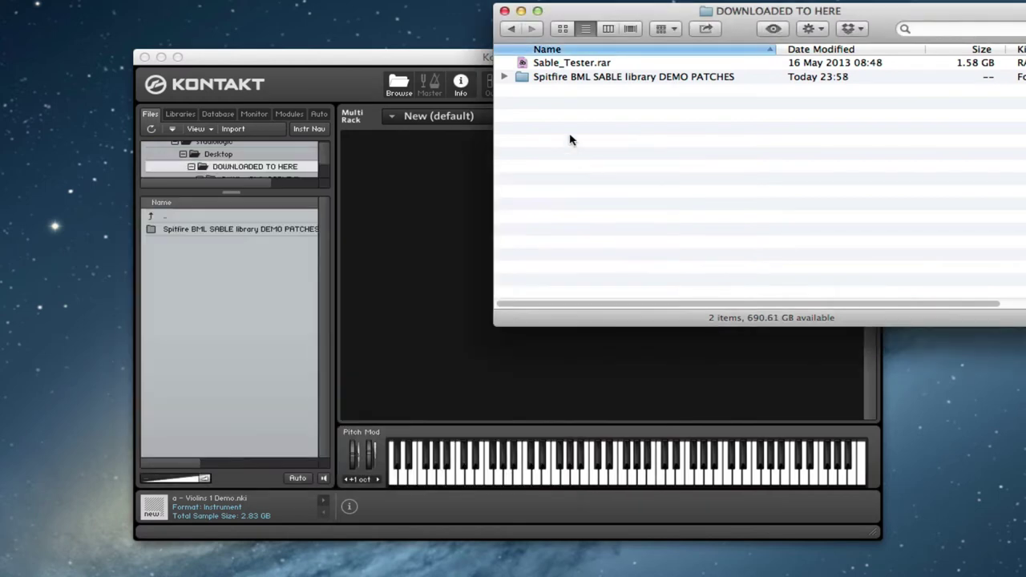
Expand the demo patches folder and Instruments to show the three .nki files, then move Finder aside
left_click(612, 77)
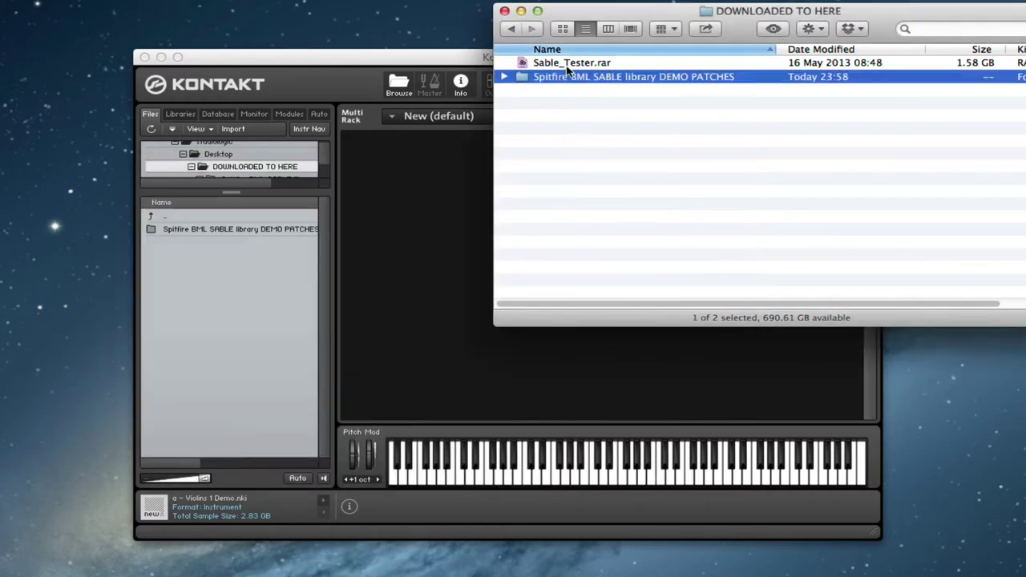
left_click(504, 76)
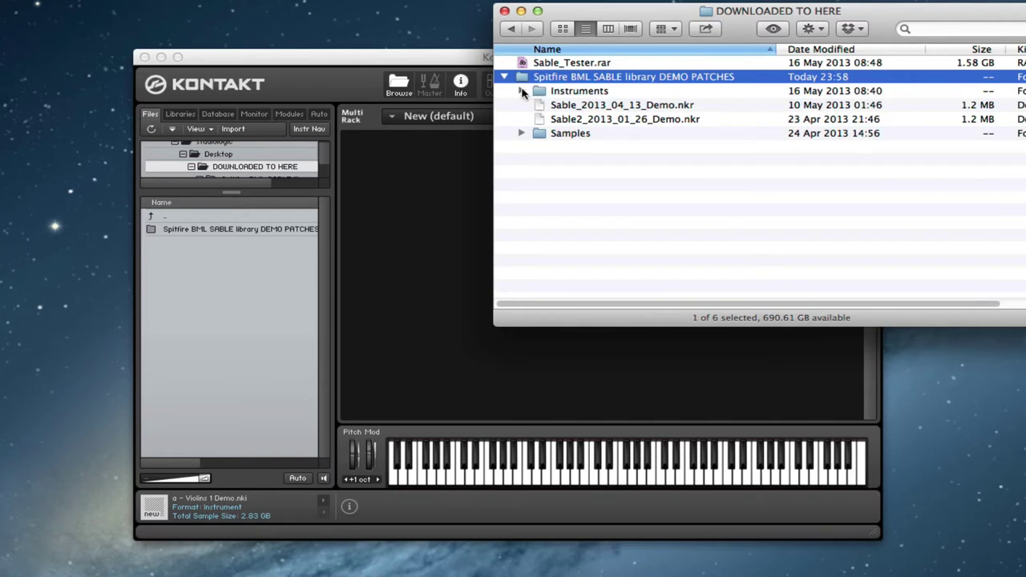
left_click(522, 92)
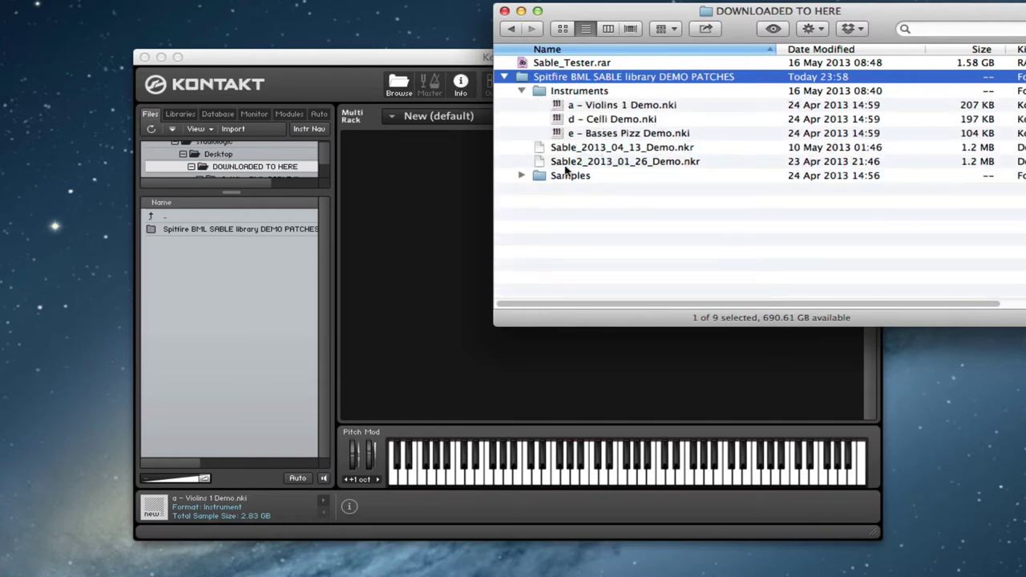
left_click(522, 176)
left_click(521, 175)
left_click_drag(562, 16, 580, 32)
Browse into the Sable demo Instruments folder and drag d - Celli Demo.nki into the Multi Rack
left_click(154, 133)
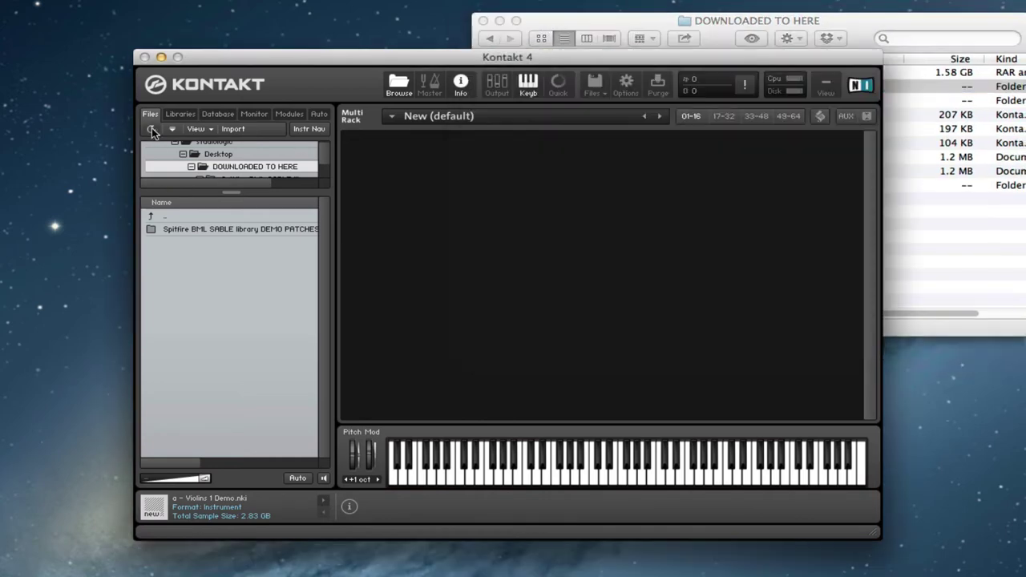
double_click(192, 231)
double_click(191, 231)
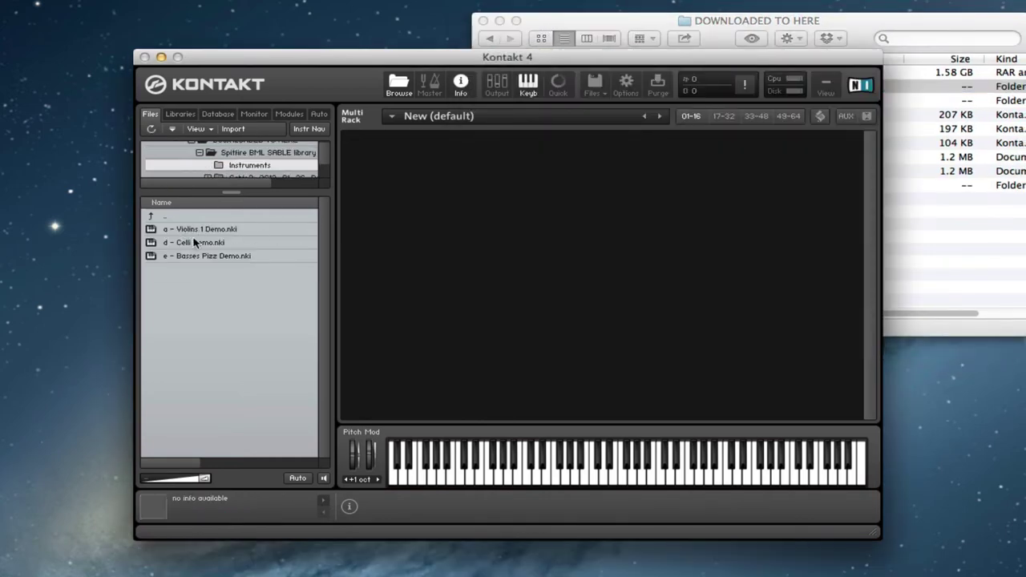
left_click_drag(212, 243, 477, 210)
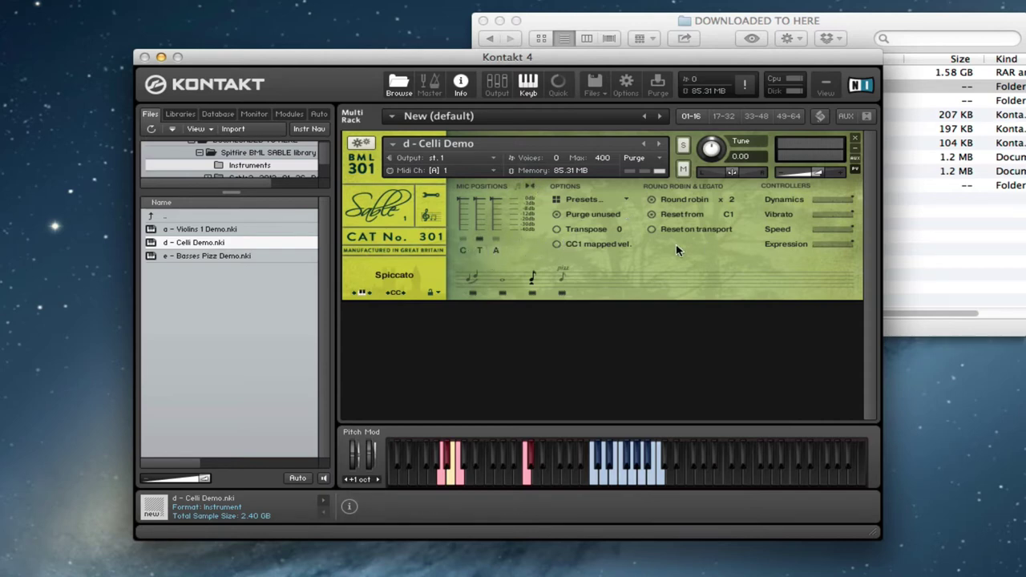
Toggle the C mic purge several times, leaving C and T purged at 85.31 MB
left_click(464, 243)
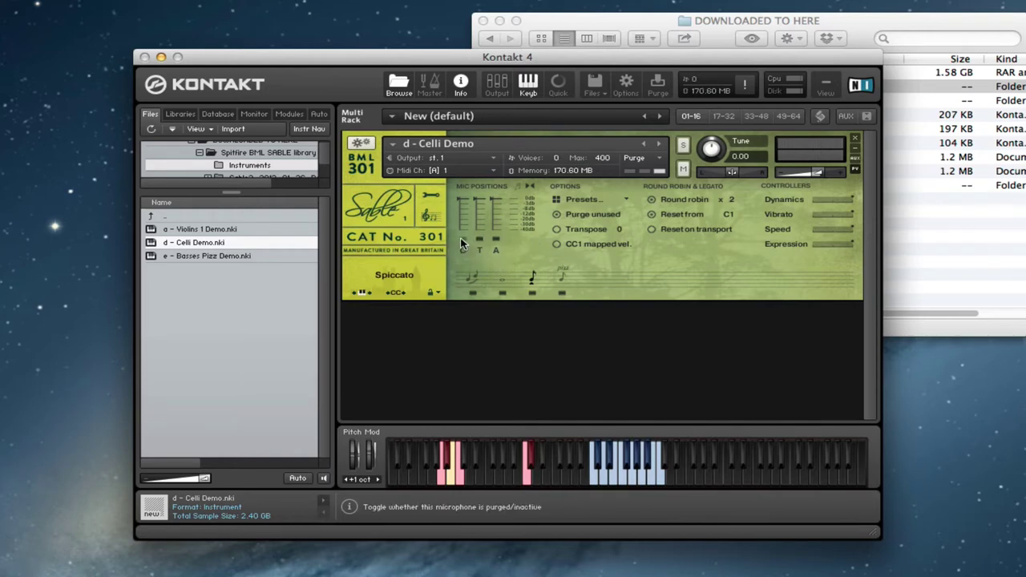
left_click(463, 239)
left_click(462, 240)
left_click(464, 240)
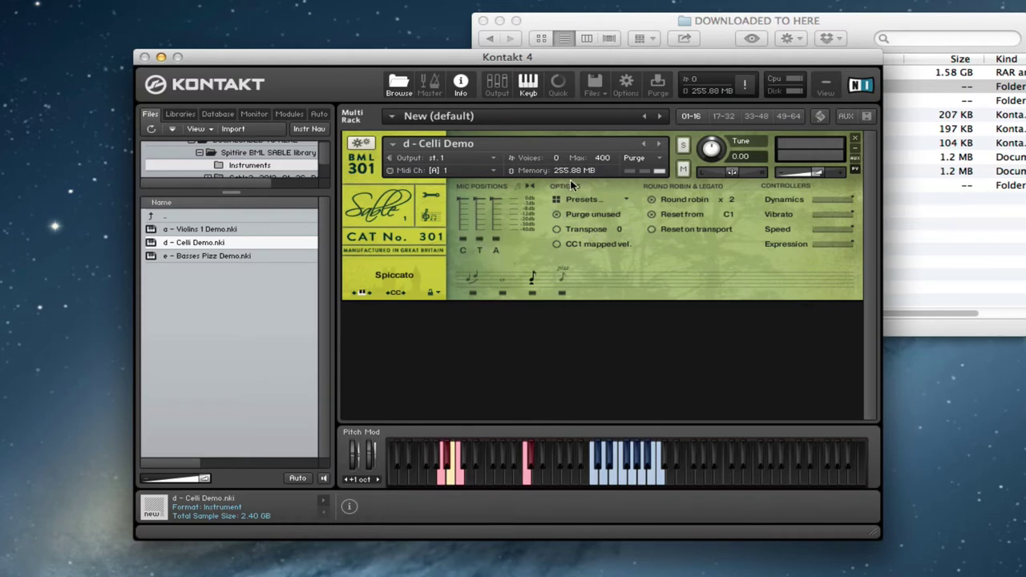
left_click(464, 238)
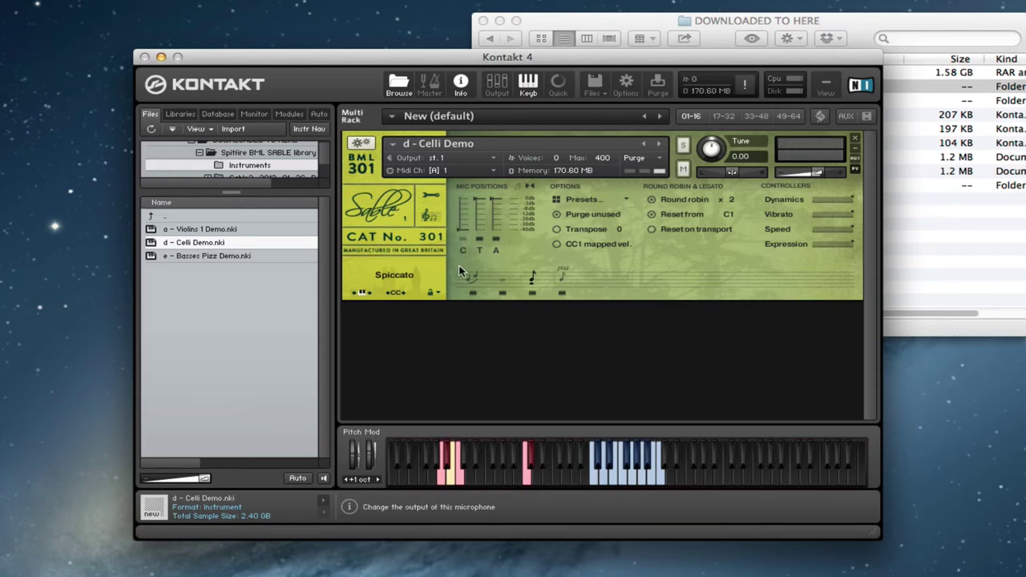
left_click(477, 240)
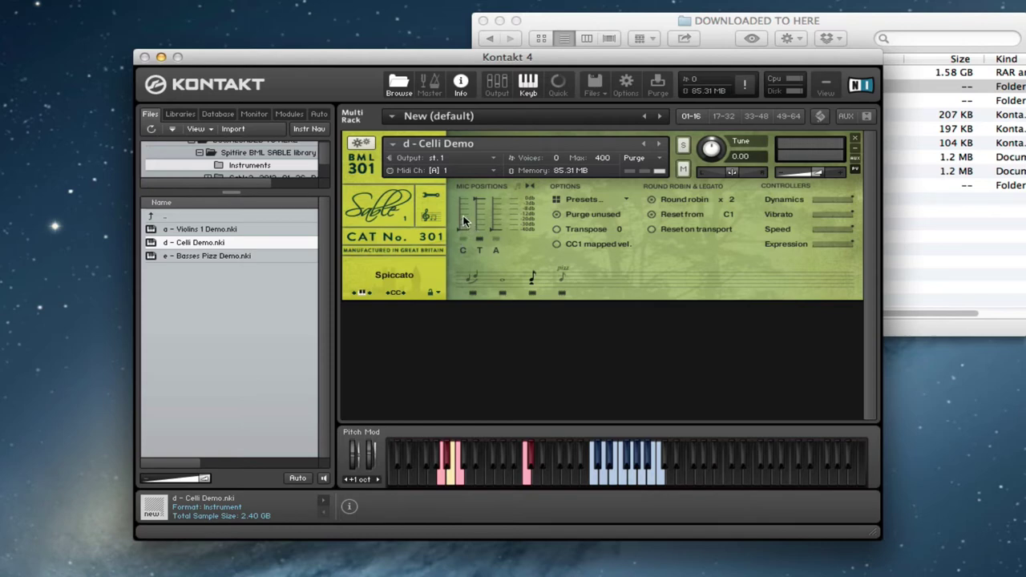
Raise the C mic fader to try reloading that microphone
left_click_drag(464, 220, 469, 191)
Test the C, T and A mic purge buttons, ending with one mic position loaded
left_click(463, 223)
left_click(462, 250)
left_click(496, 239)
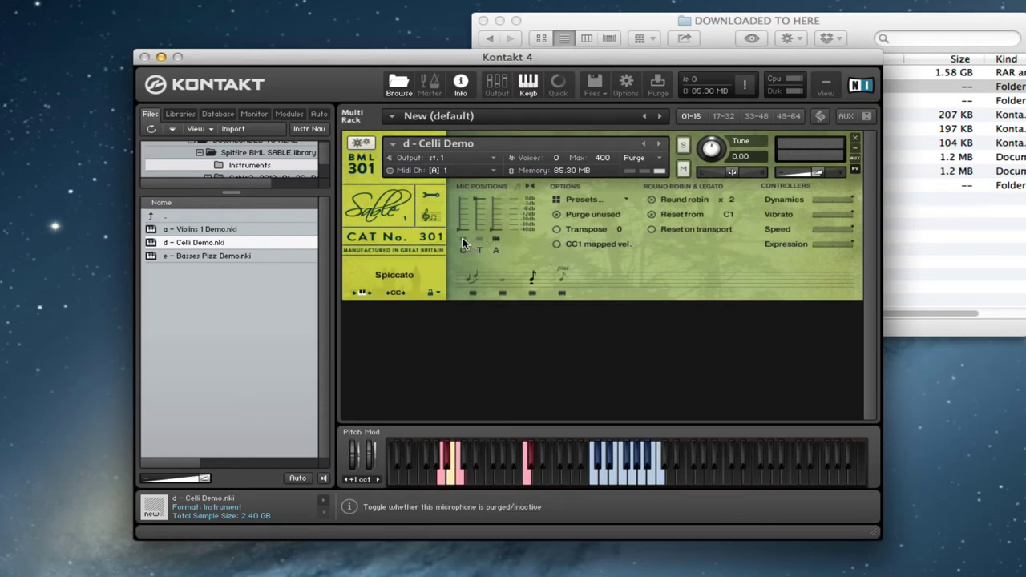
left_click(463, 241)
left_click(480, 239)
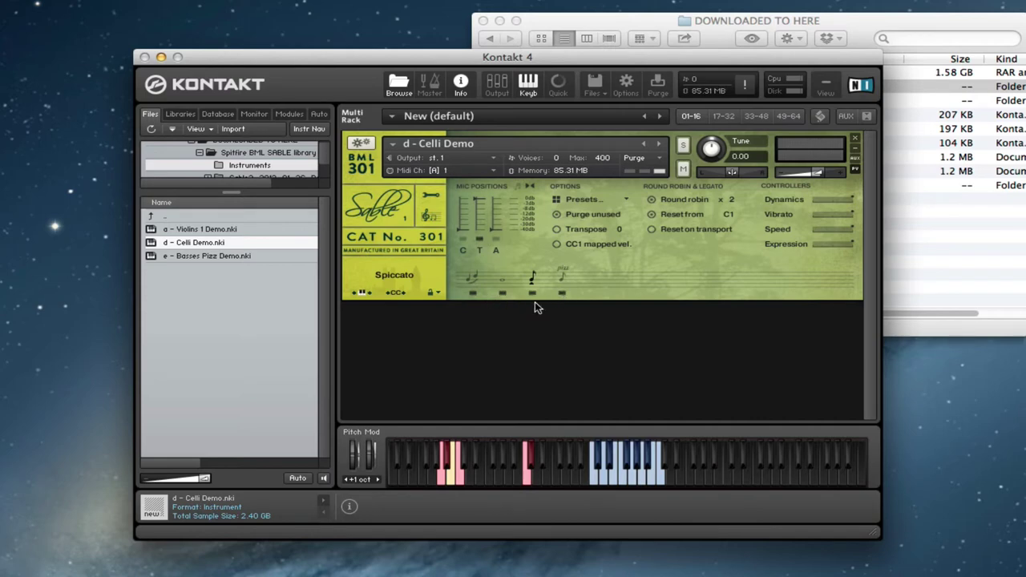
Purge the articulations, then reload legato and the first articulation
left_click(503, 293)
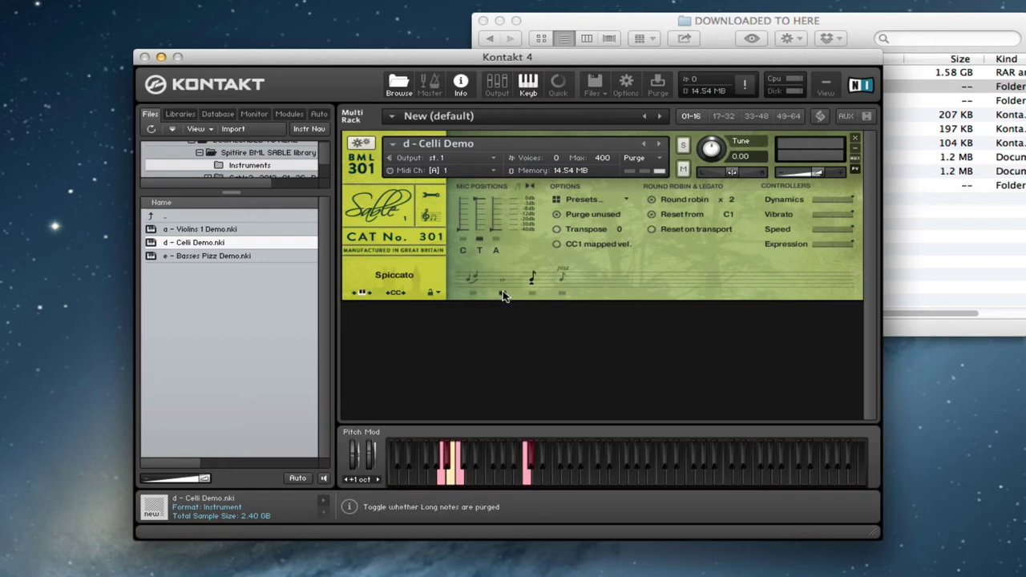
left_click(532, 293)
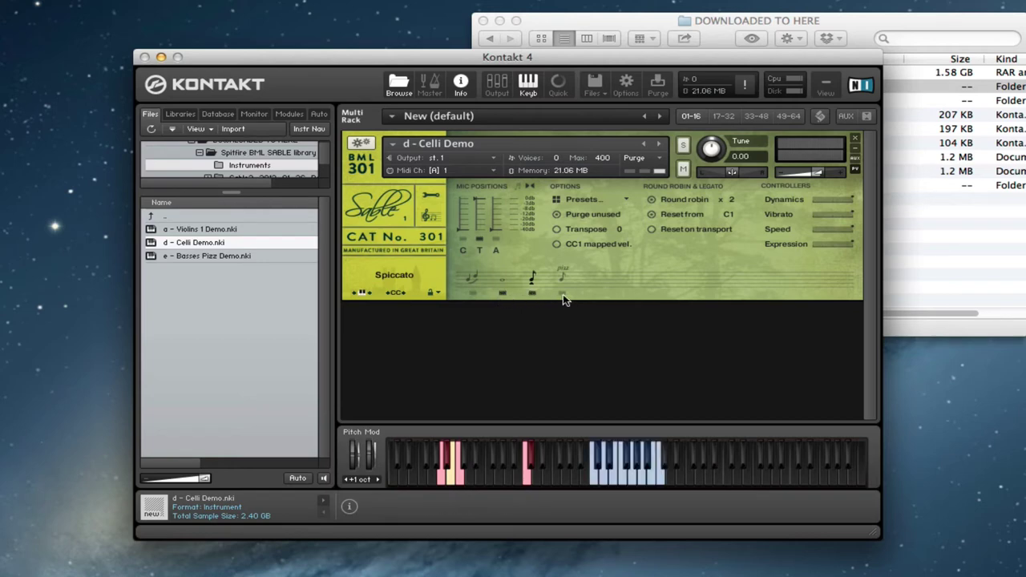
left_click(474, 294)
Switch between the mic faders and Stereo Width/Pan view, ending on Stereo Width and Pan
left_click(529, 186)
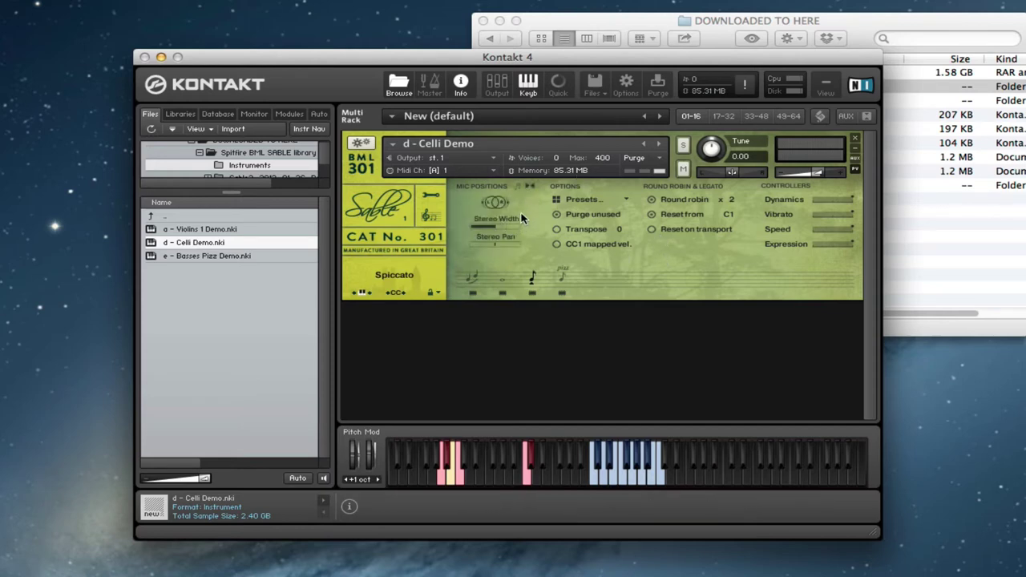
left_click(530, 187)
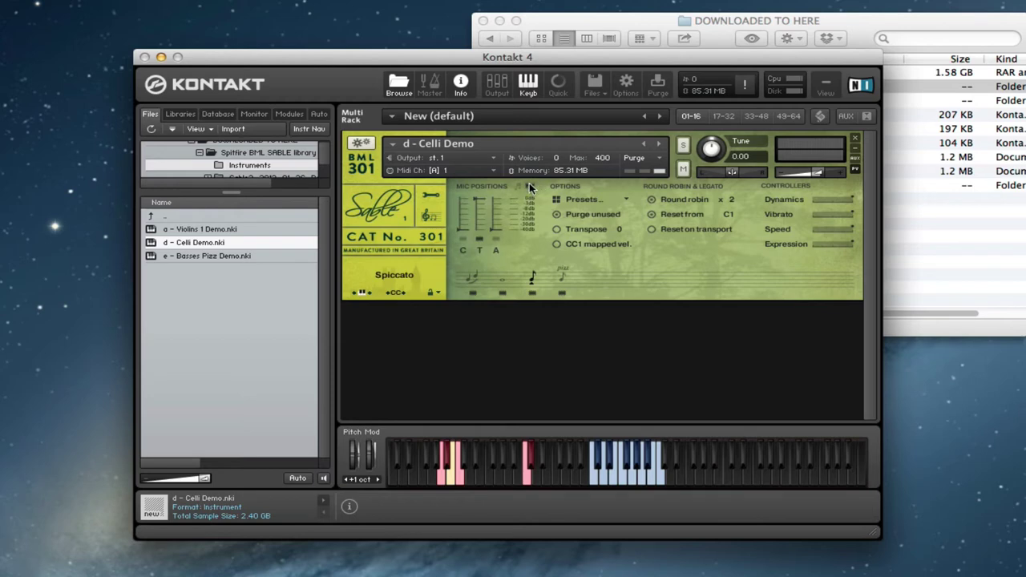
left_click(530, 184)
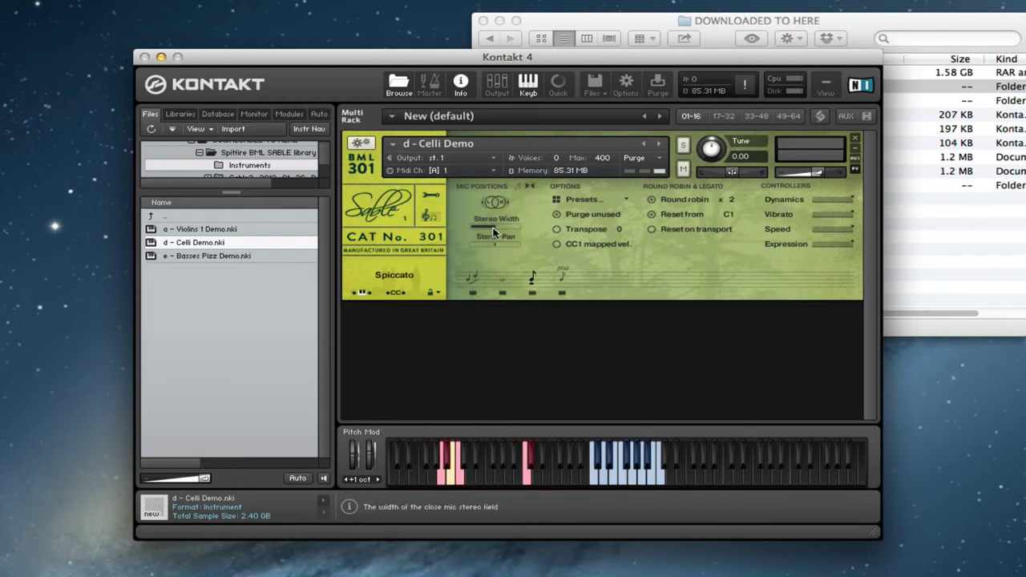
left_click(530, 186)
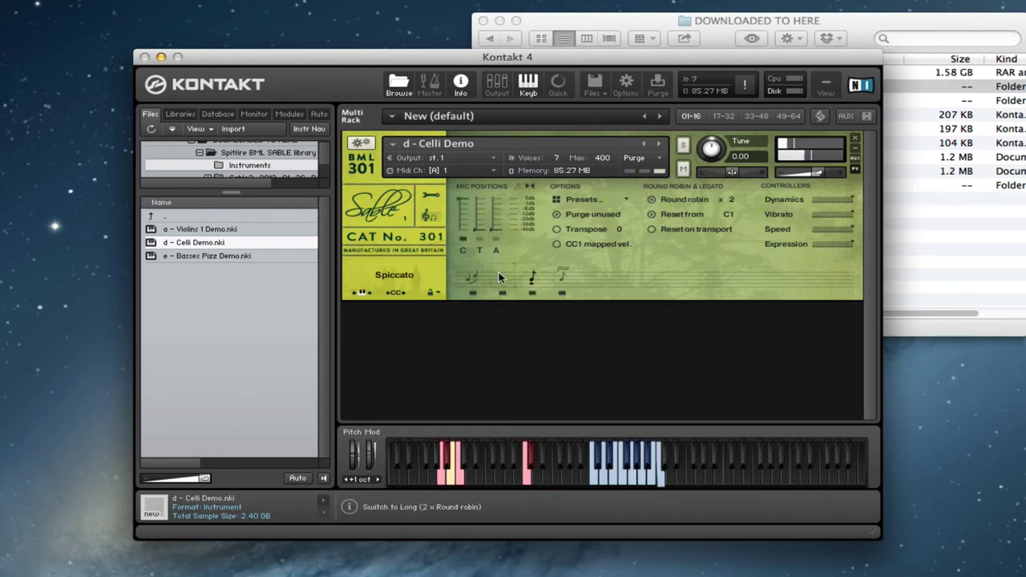
left_click(530, 186)
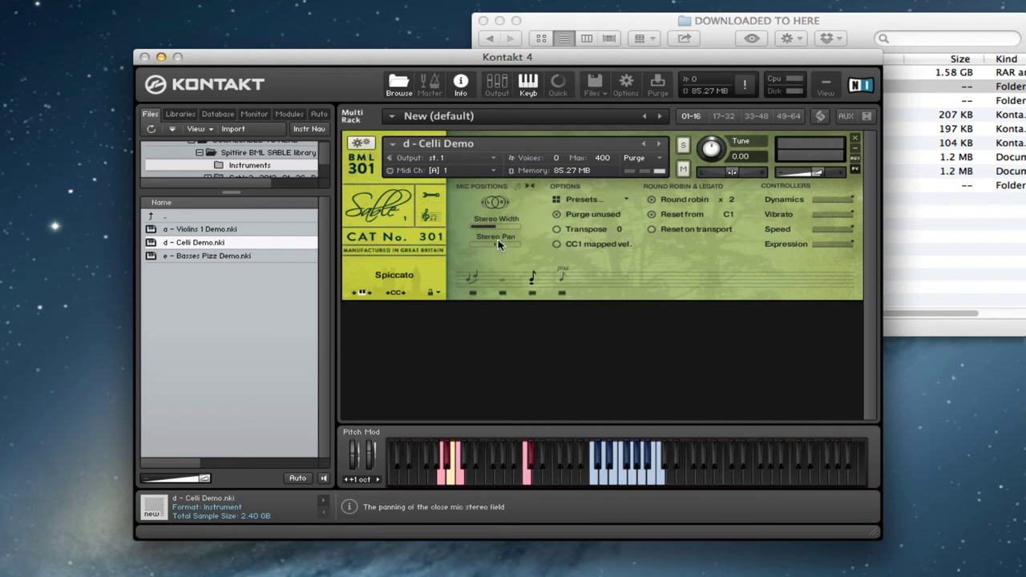
Show the mic level faders and alternate Pizzicato and Spiccato while loading and purging mics
left_click(529, 187)
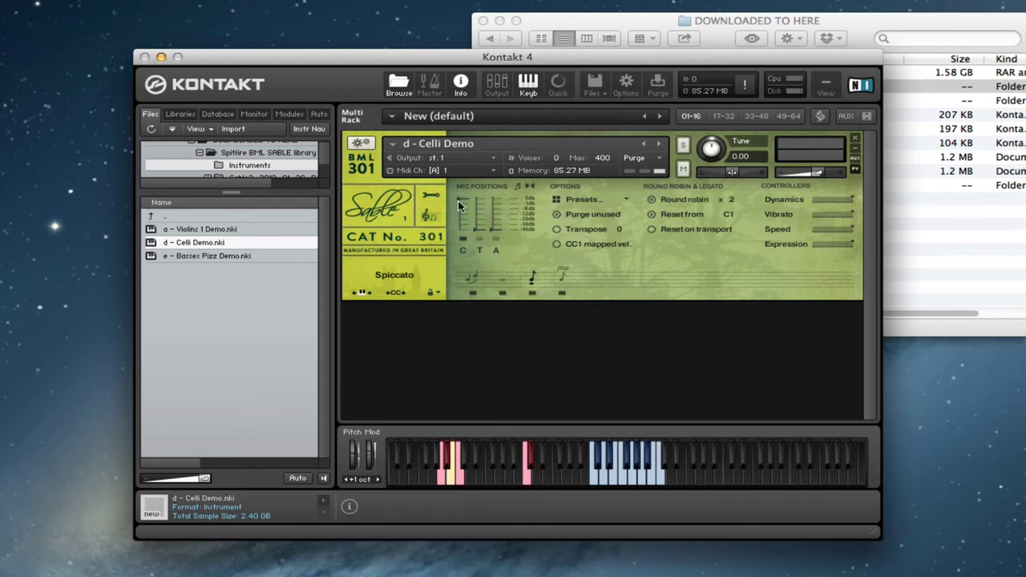
left_click(563, 279)
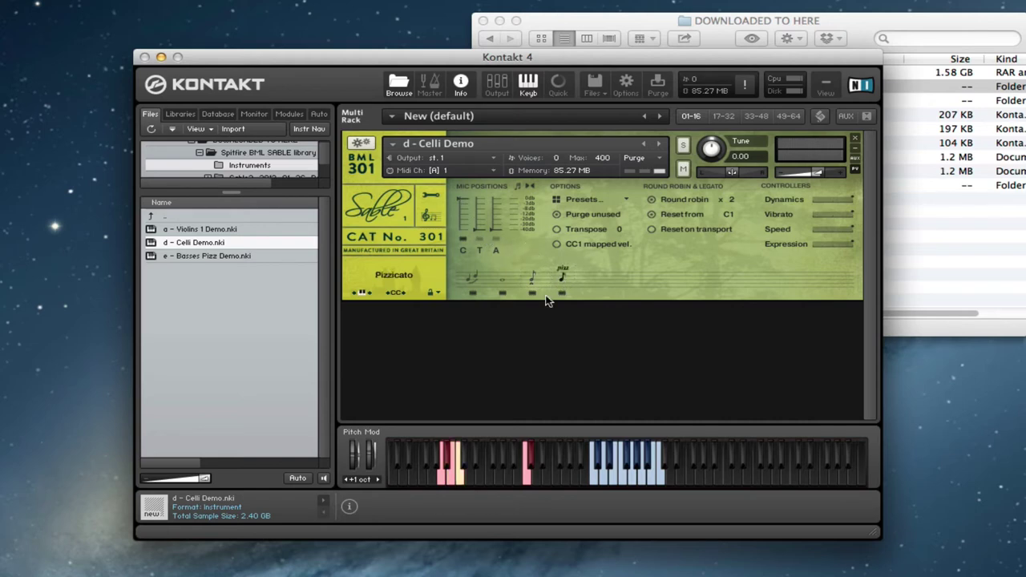
left_click(483, 212)
left_click(465, 231)
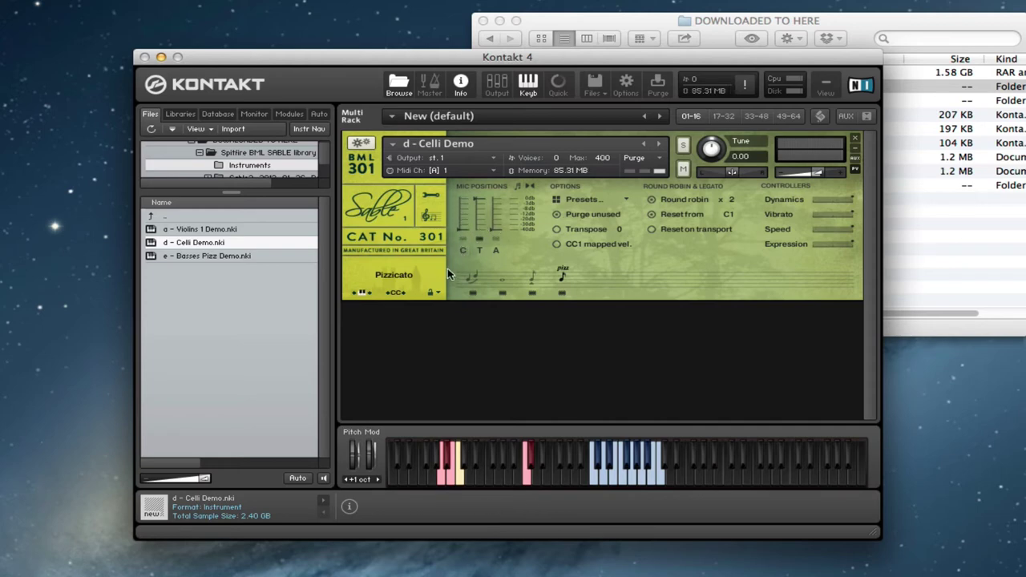
left_click(532, 279)
left_click(561, 281)
Load the remaining mic positions for 255.88 MB and settle on Pizzicato
left_click(468, 239)
left_click(469, 214)
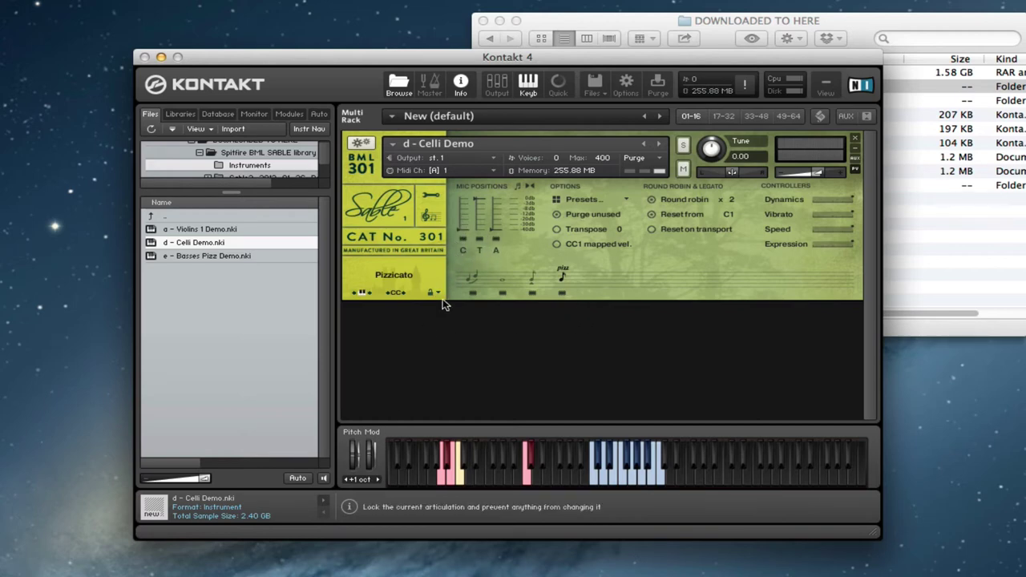
left_click(532, 287)
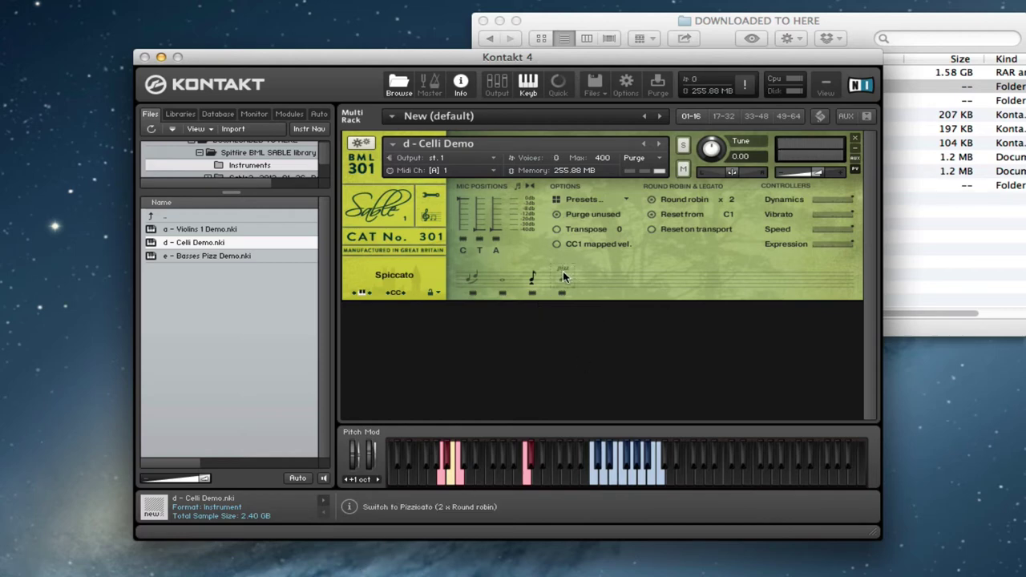
left_click(562, 273)
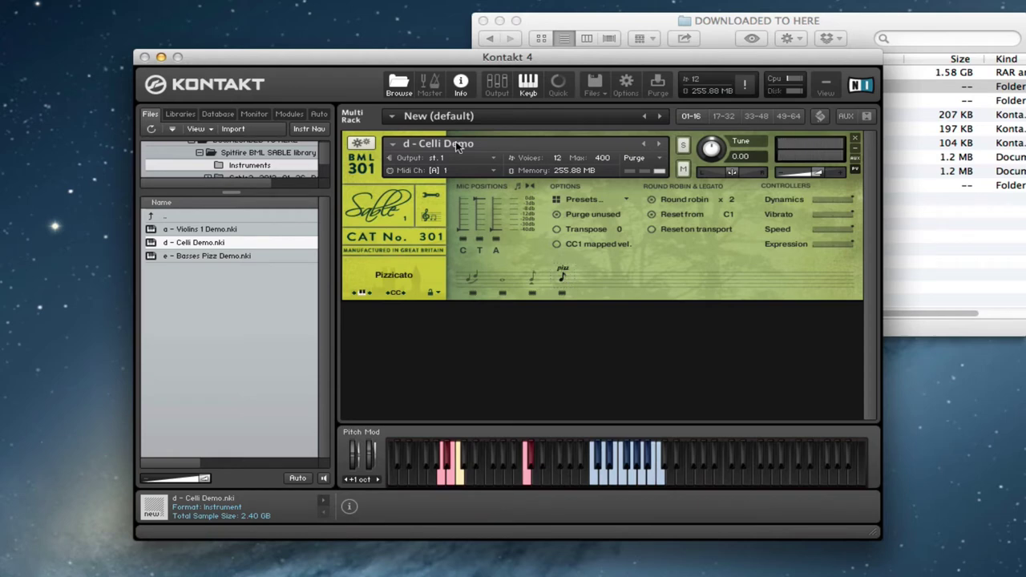
Purge the C and A mics to 85.31 MB, return to Spiccato, and glance at Presets
left_click(463, 239)
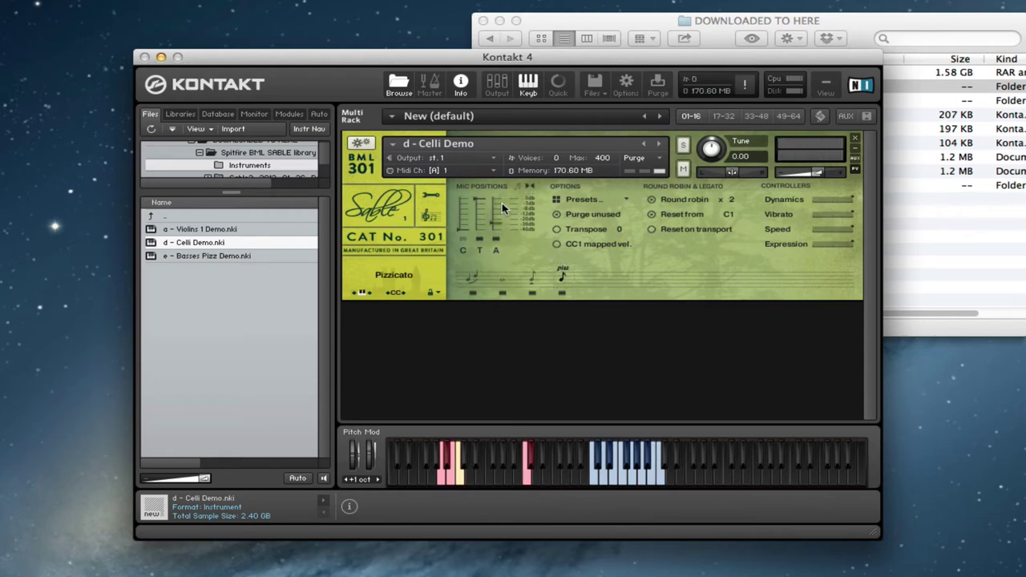
left_click(496, 239)
left_click(532, 293)
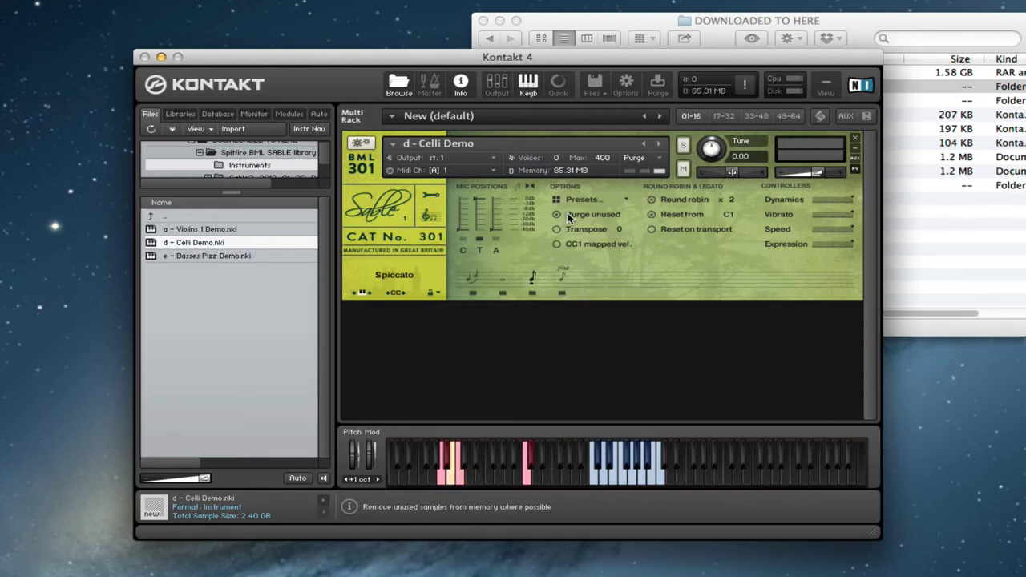
left_click(626, 198)
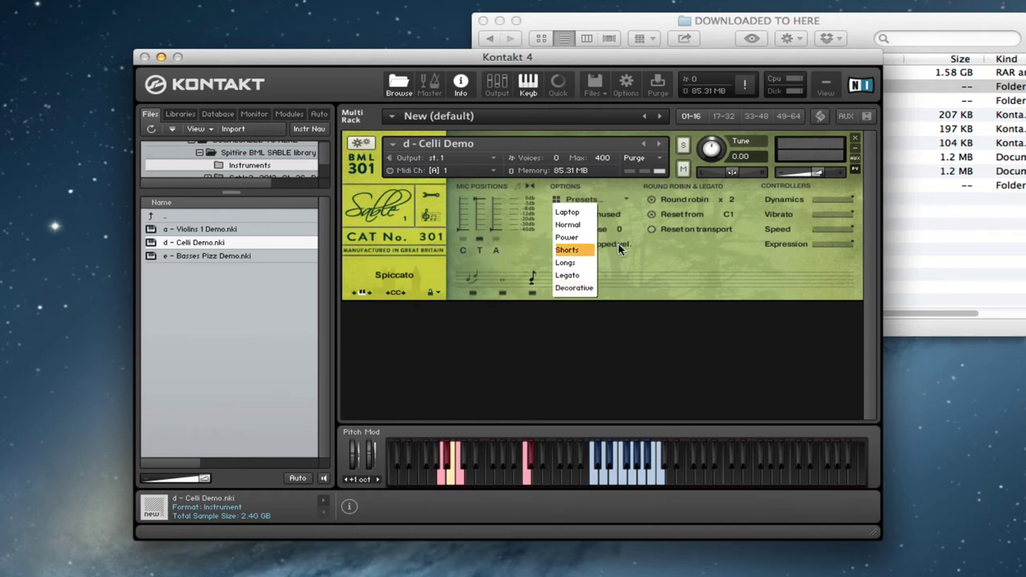
left_click(650, 262)
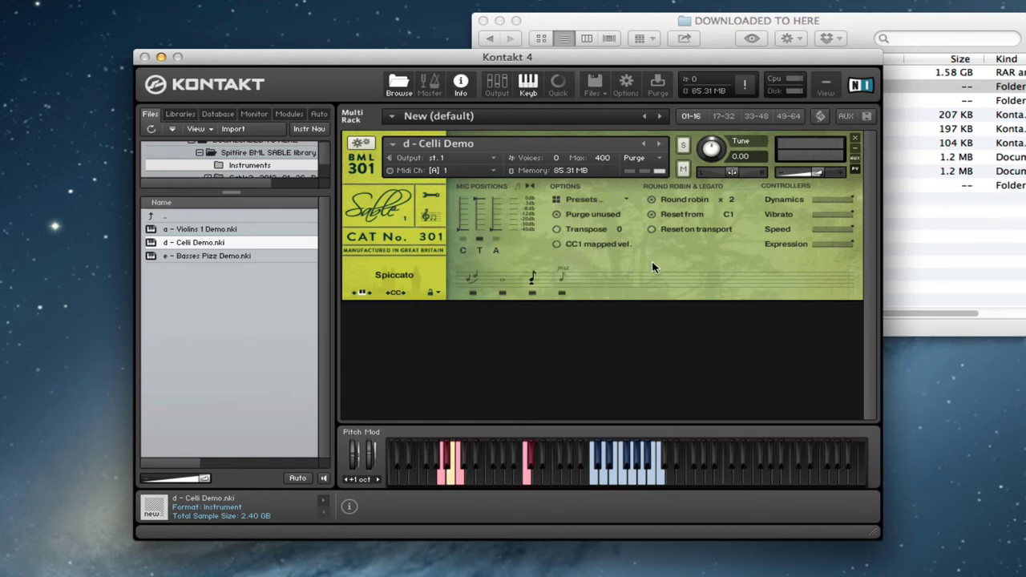
left_click(555, 230)
mouse_move(619, 229)
left_mouse_down()
mouse_move(611, 263)
mouse_move(619, 218)
mouse_move(618, 232)
mouse_move(627, 230)
left_mouse_up()
left_click(556, 229)
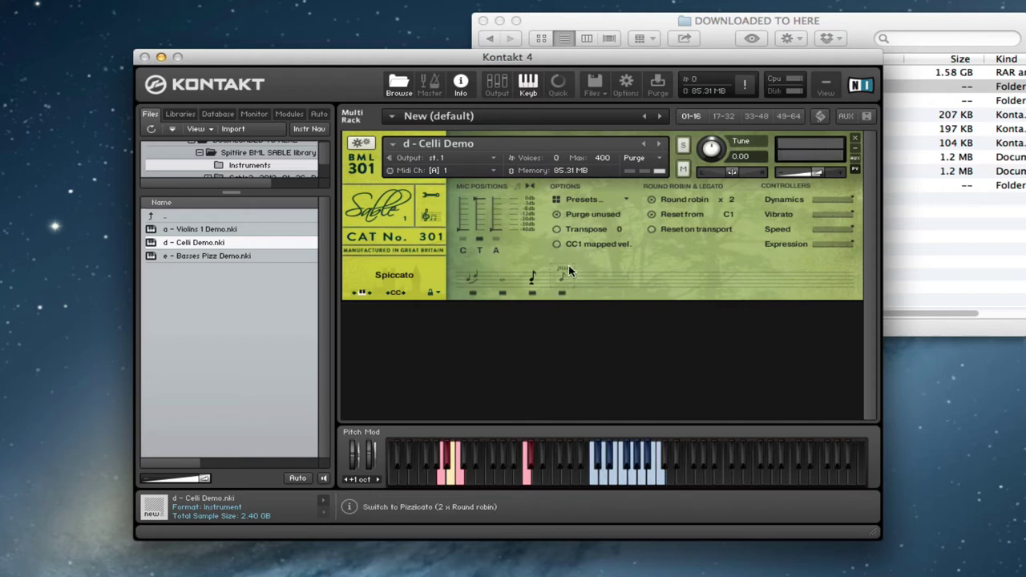
Enable CC1 mapped velocity on the cello demo and test it with the mod wheel
left_click(557, 244)
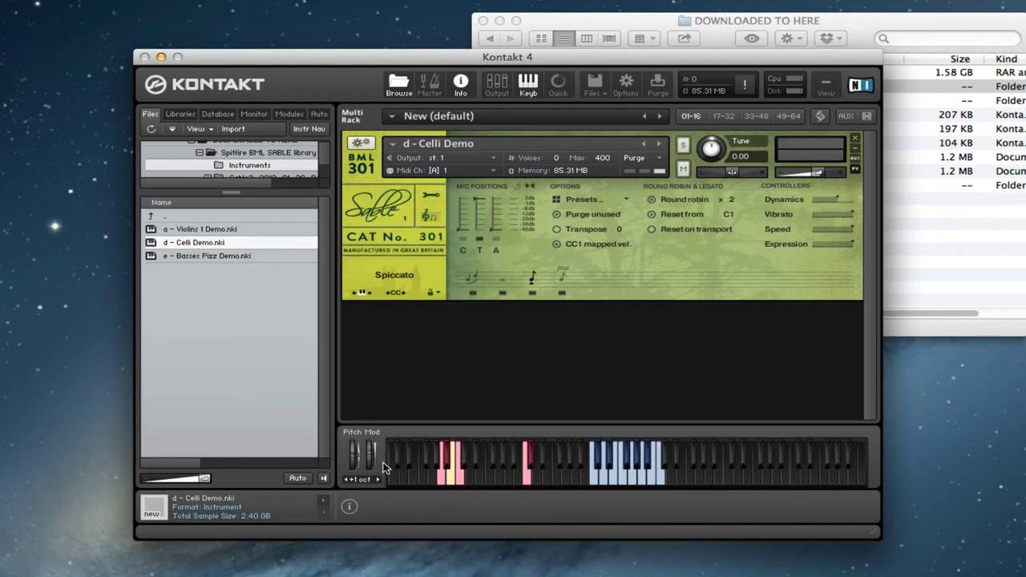
left_click_drag(377, 462, 382, 468)
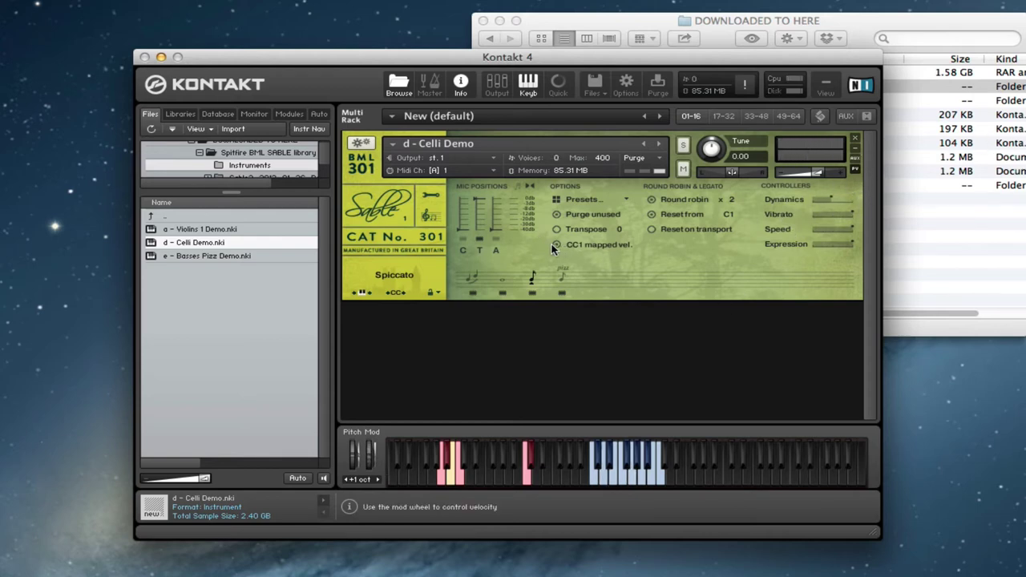
Check the Dynamics slider's MIDI automation, then switch the cellos to the Long articulation
right_click(846, 200)
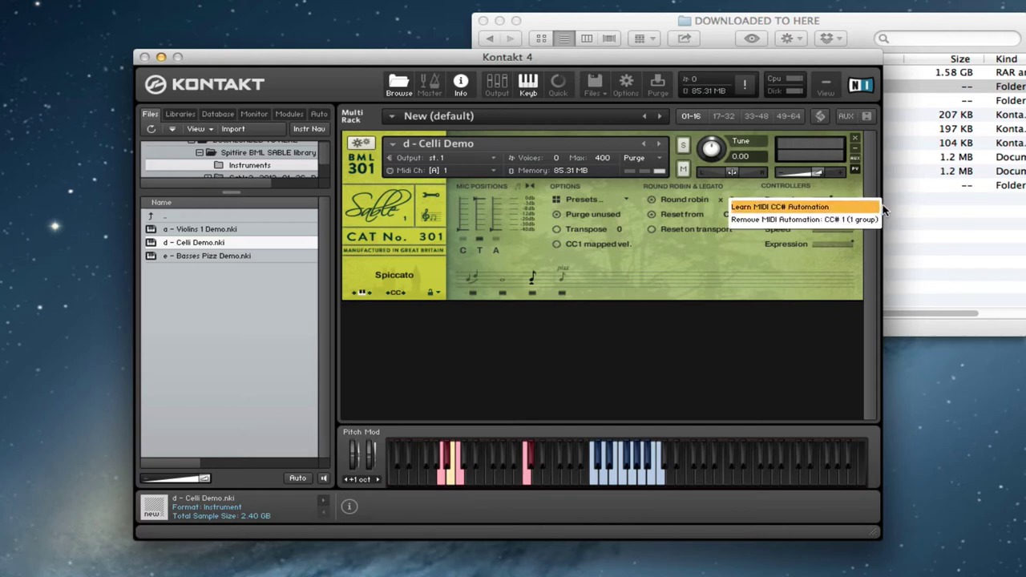
left_click(826, 219)
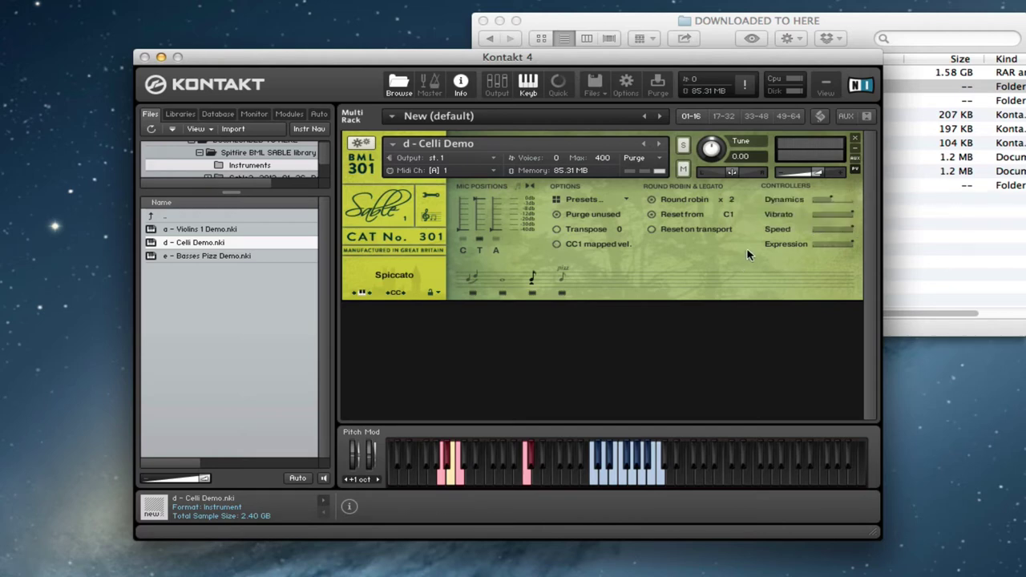
left_click(504, 278)
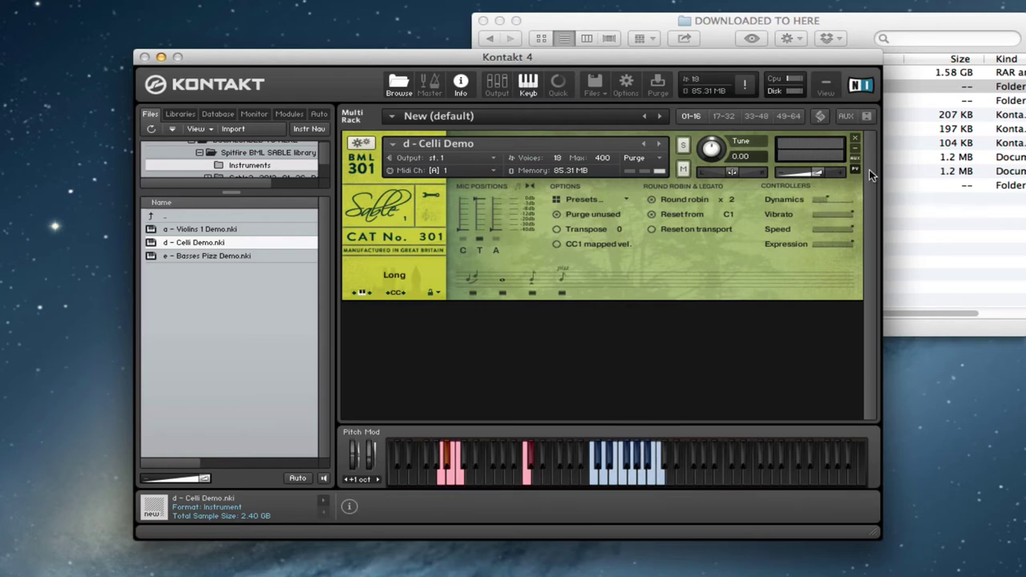
Remove the CC1 automation from the Dynamics controller
right_click(839, 202)
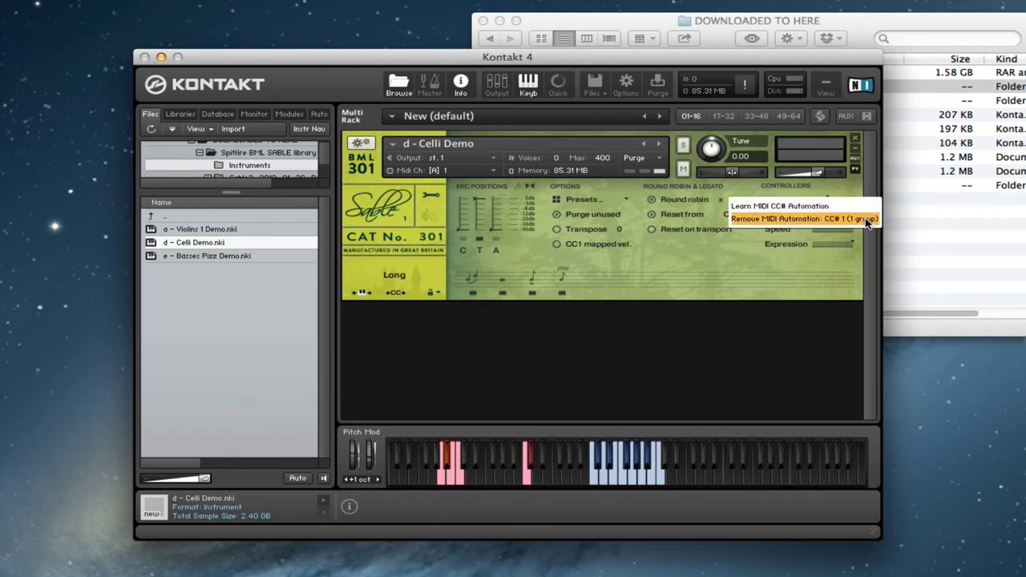
left_click(843, 219)
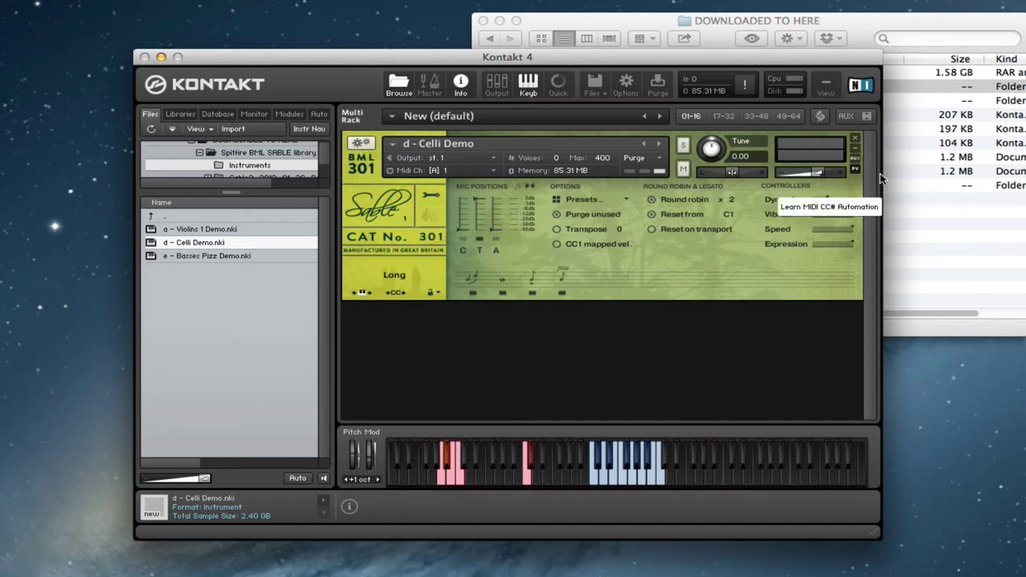
left_click(847, 210)
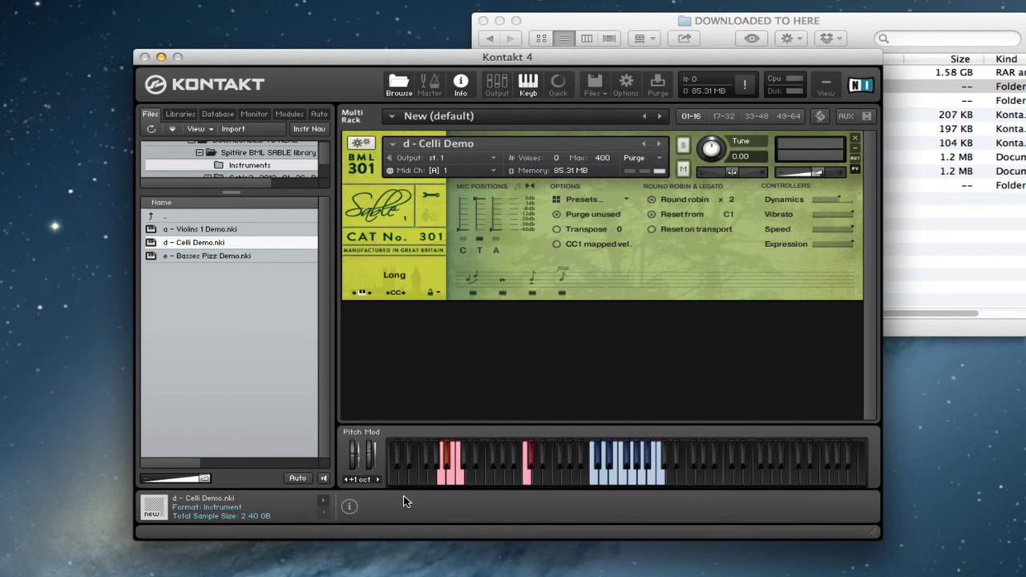
right_click(840, 202)
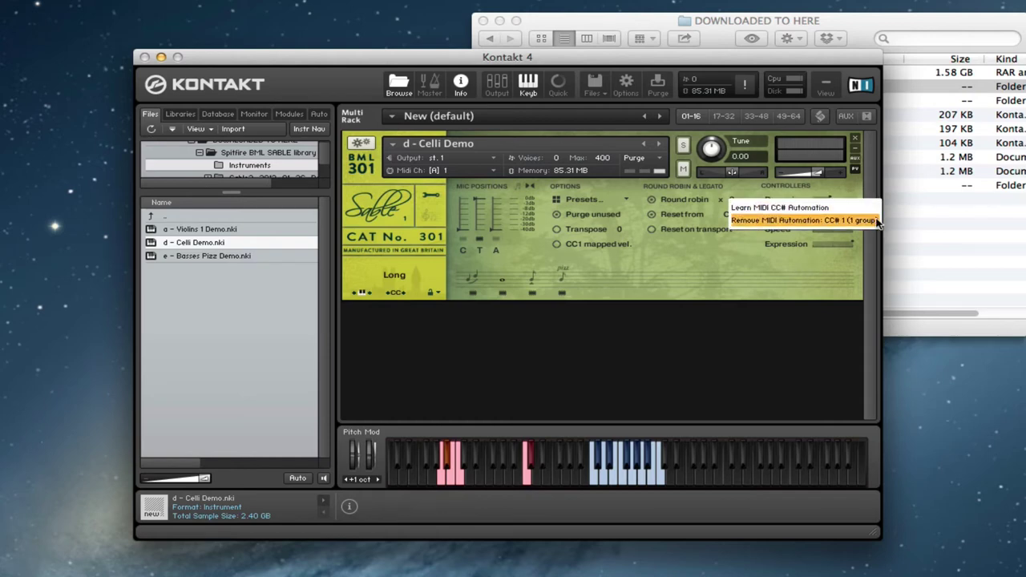
left_click(790, 245)
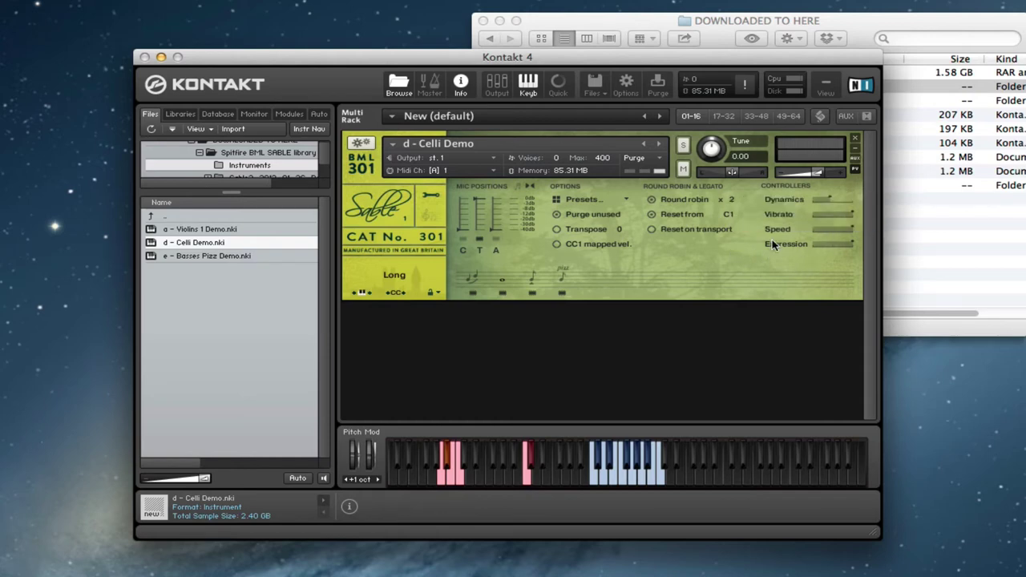
Remove MIDI automation CC# 21 from Vibrato, CC# 16 from Speed, and CC# 11 from Expression
right_click(852, 227)
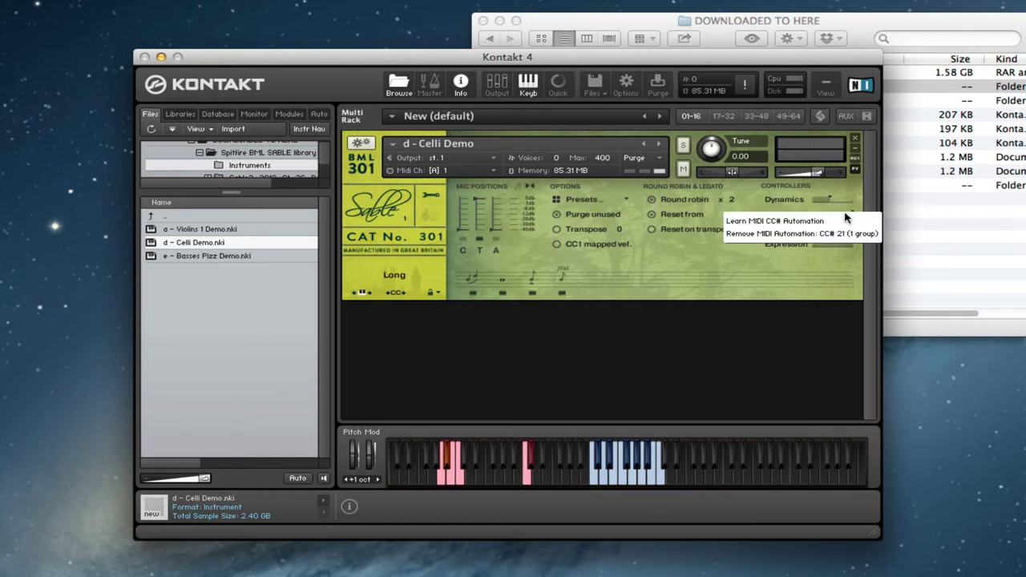
left_click(723, 261)
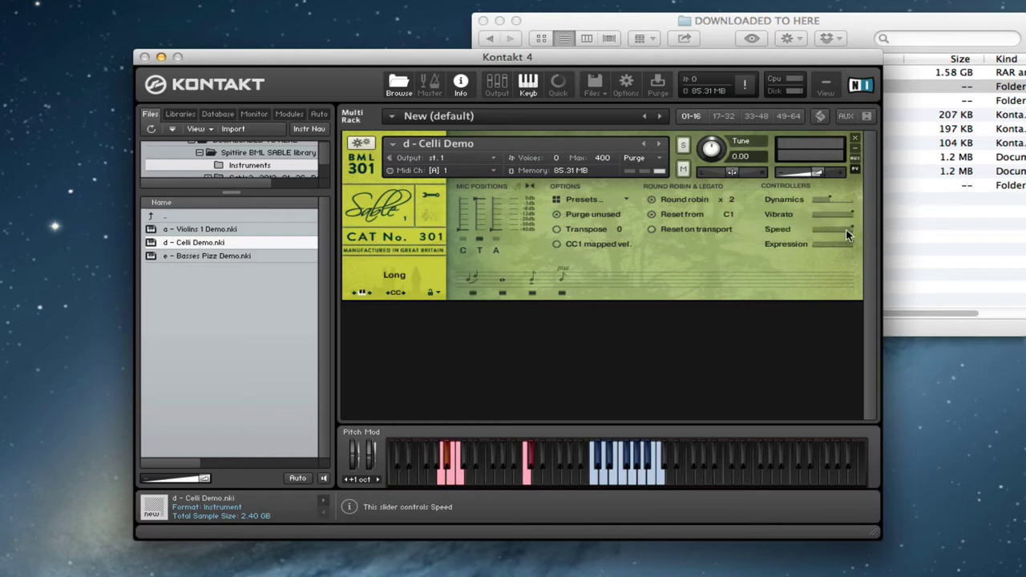
right_click(833, 231)
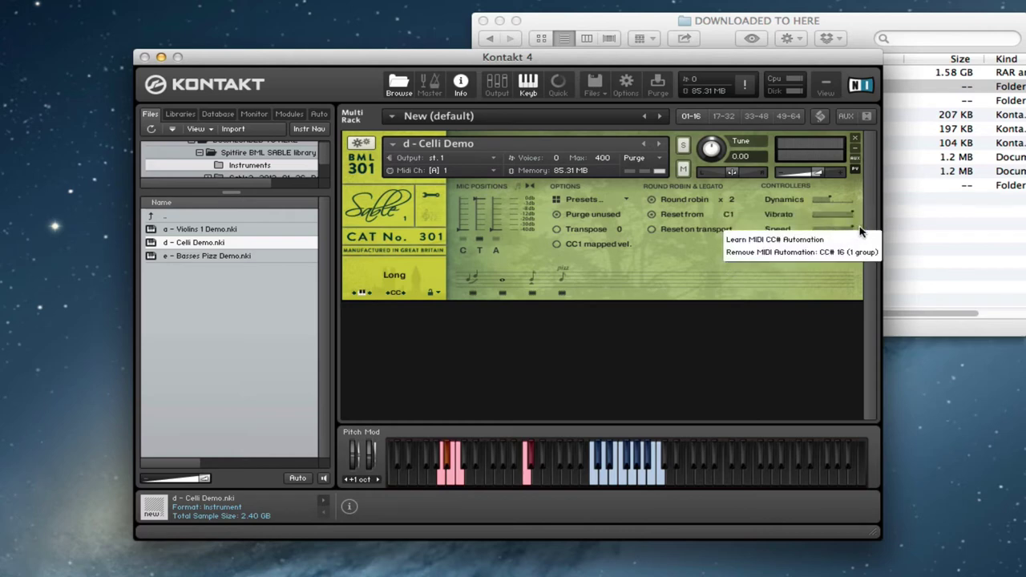
left_click(844, 253)
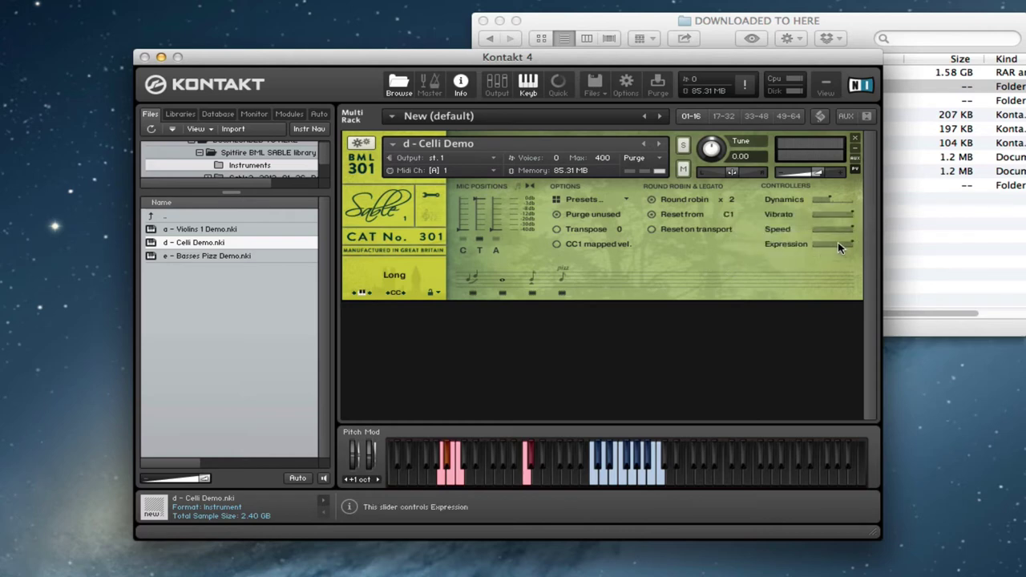
right_click(834, 243)
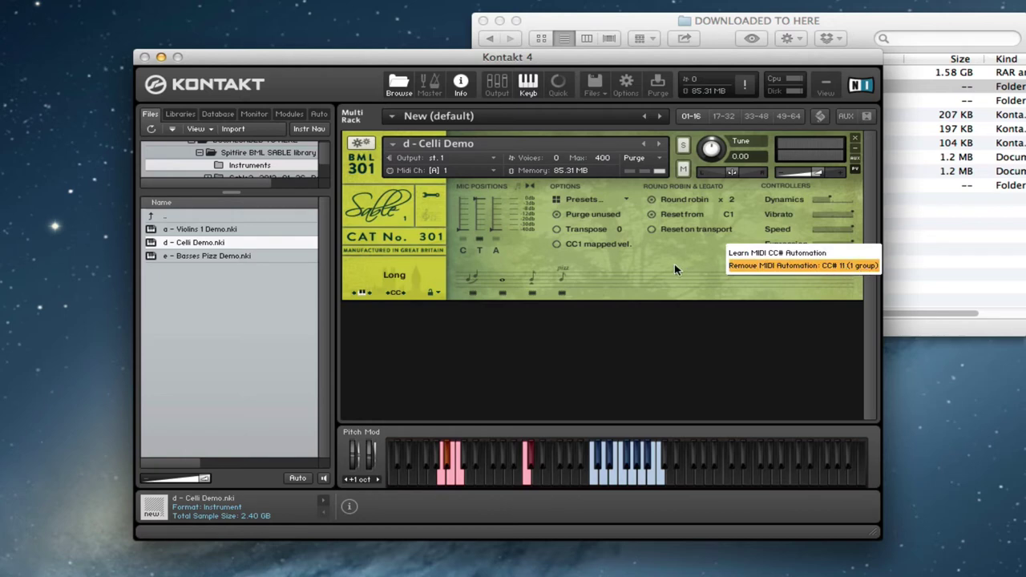
left_click(802, 266)
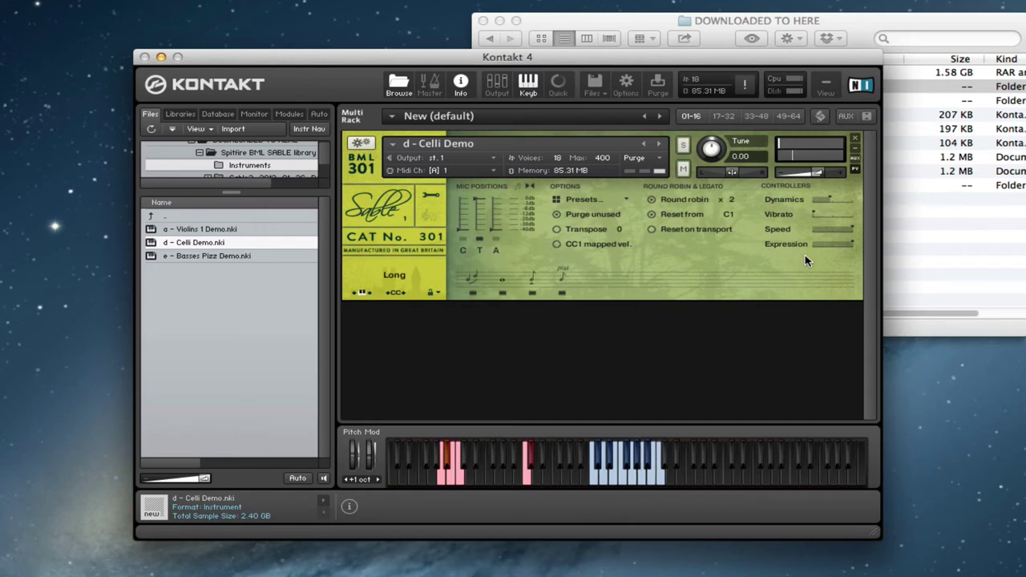
Nudge the cello Vibrato slider higher and push Expression fully to maximum
mouse_move(838, 217)
left_mouse_down()
mouse_move(876, 196)
mouse_move(809, 215)
mouse_move(853, 222)
left_mouse_up()
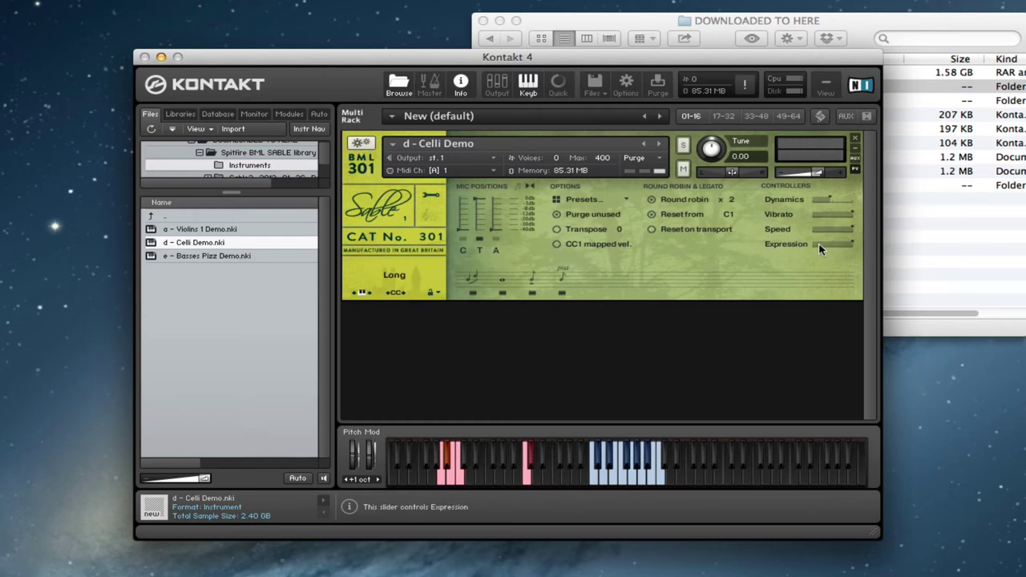
left_click_drag(830, 244, 853, 243)
Change the Sable articulation selector from Long to Legato
left_click(472, 280)
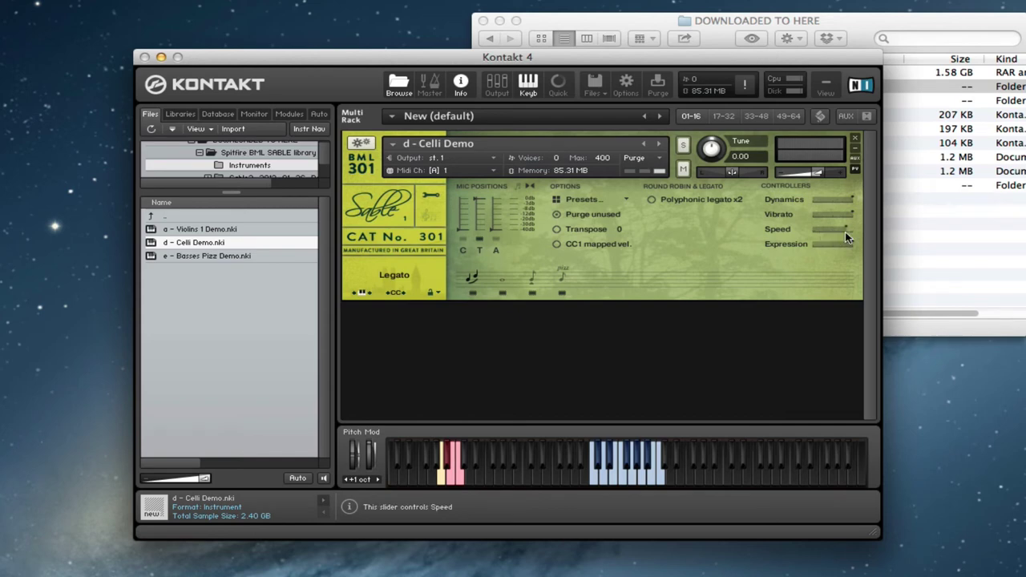
Audition the Speed slider, enable a second mic position (170.58 MB), then leave Speed at minimum
left_click_drag(834, 230, 784, 235)
left_click_drag(808, 231, 784, 243)
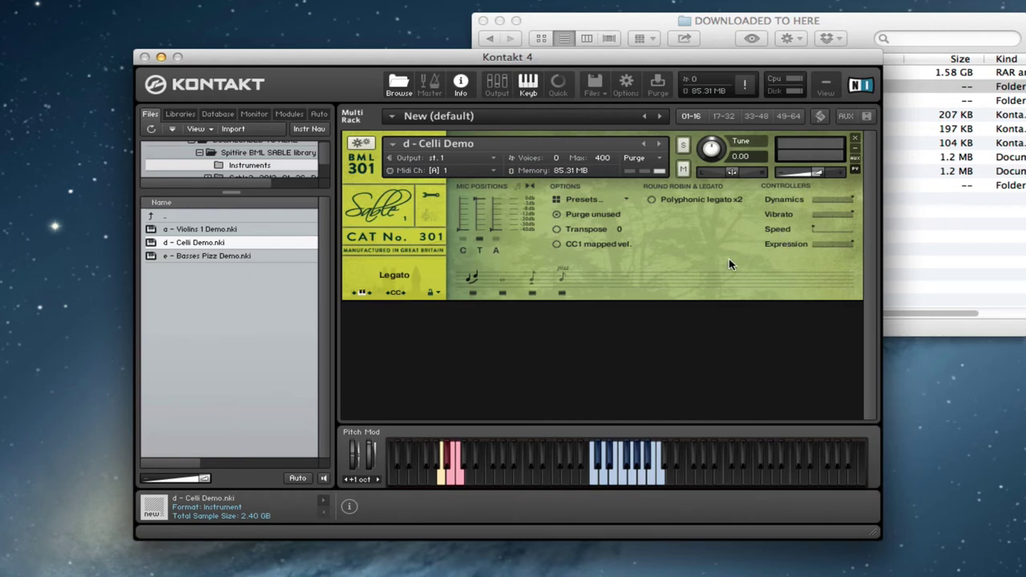
left_click(467, 223)
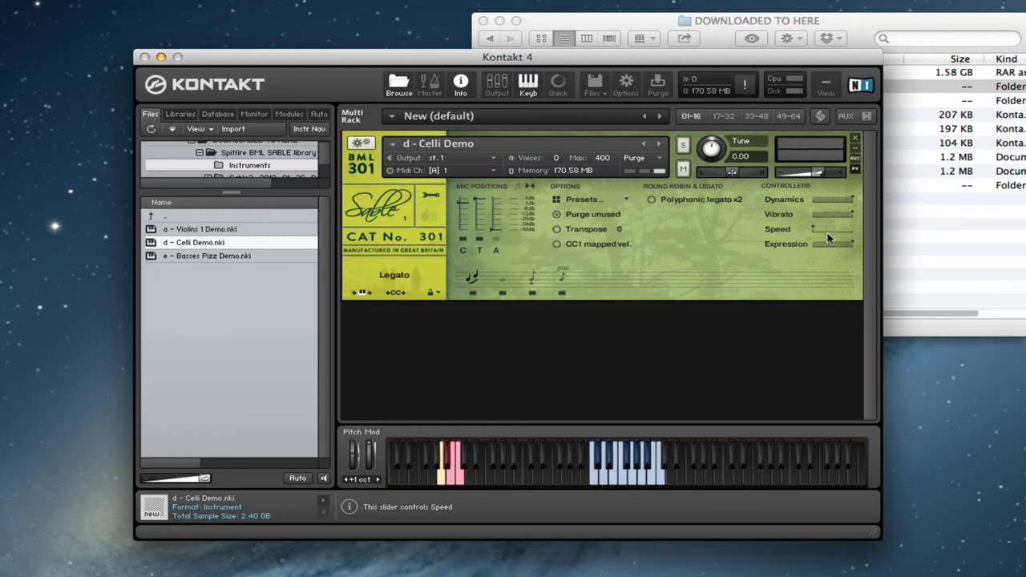
left_click_drag(827, 233, 929, 224)
left_click_drag(843, 229, 766, 251)
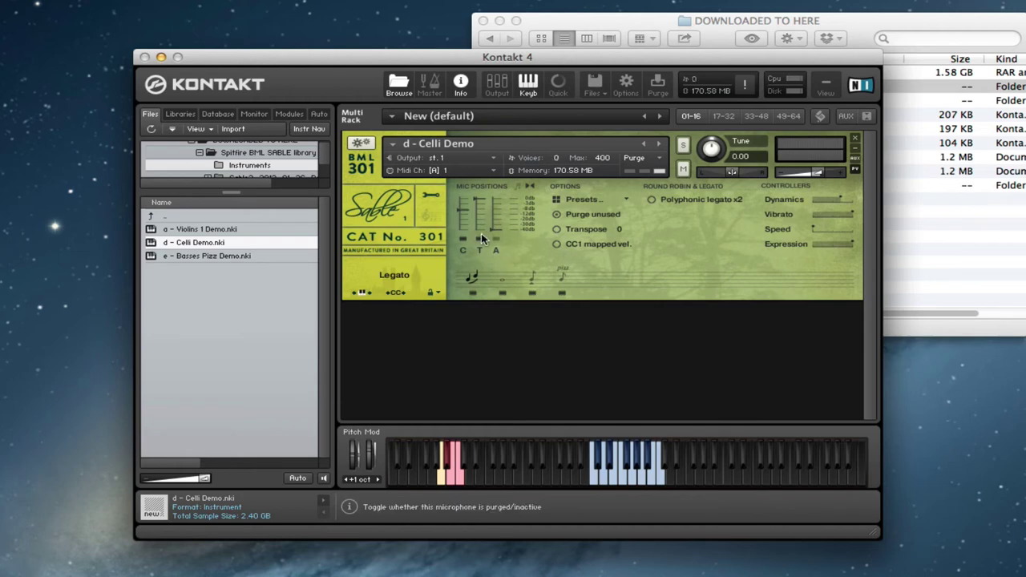
Raise the A mic fader to match C and T, loading all three mics (255.88 MB)
left_click_drag(500, 231, 501, 202)
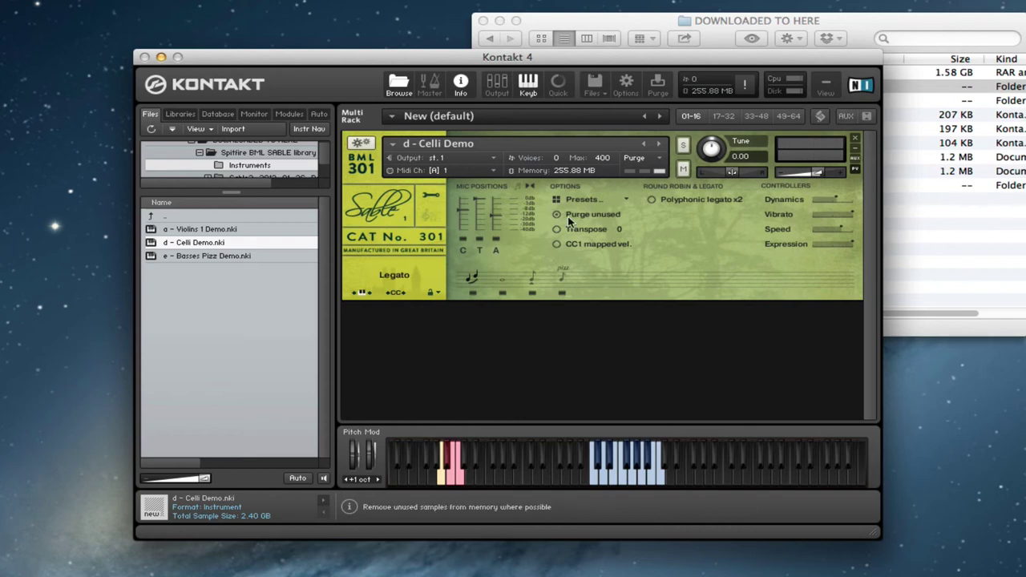
Turn on Polyphonic legato x2 for the cellos' Legato articulation
left_click(652, 210)
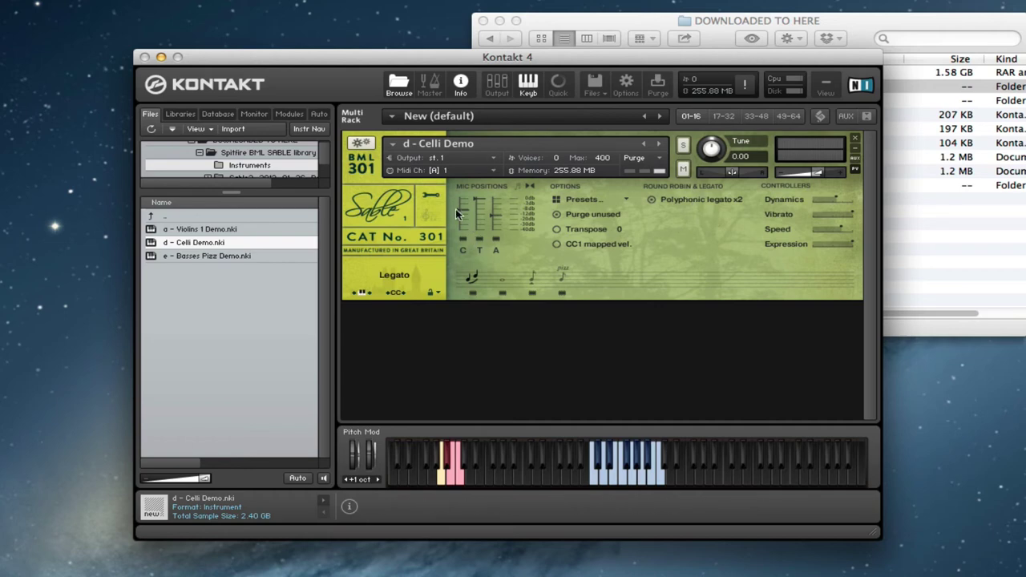
Disable the C and A mic positions, dropping memory back to 85.31 MB
left_click(462, 238)
left_click(497, 239)
Switch off Polyphonic legato x2, try Spiccato and Legato, and shift the articulation keyswitches
left_click(651, 200)
left_click(651, 199)
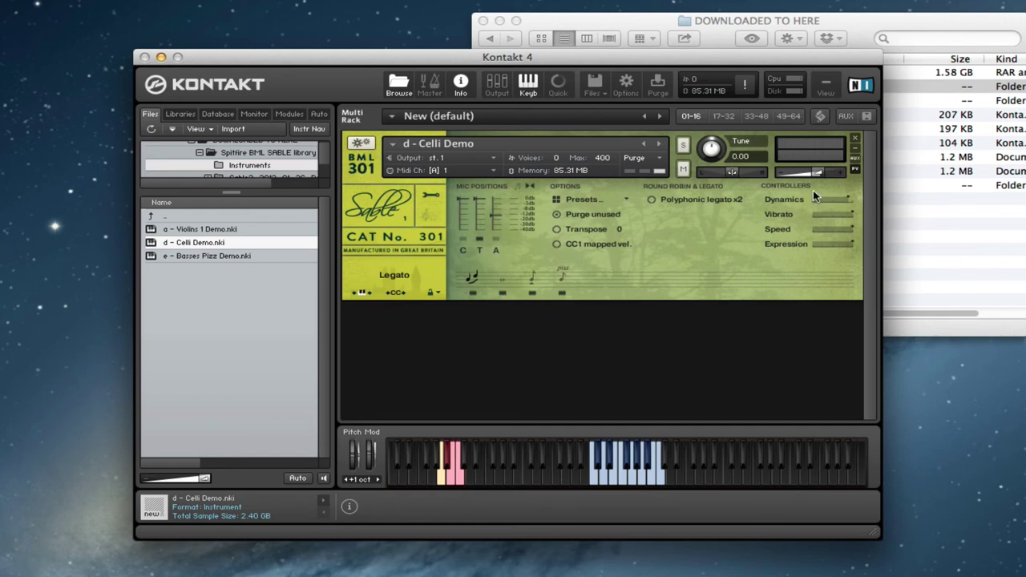
left_click(532, 279)
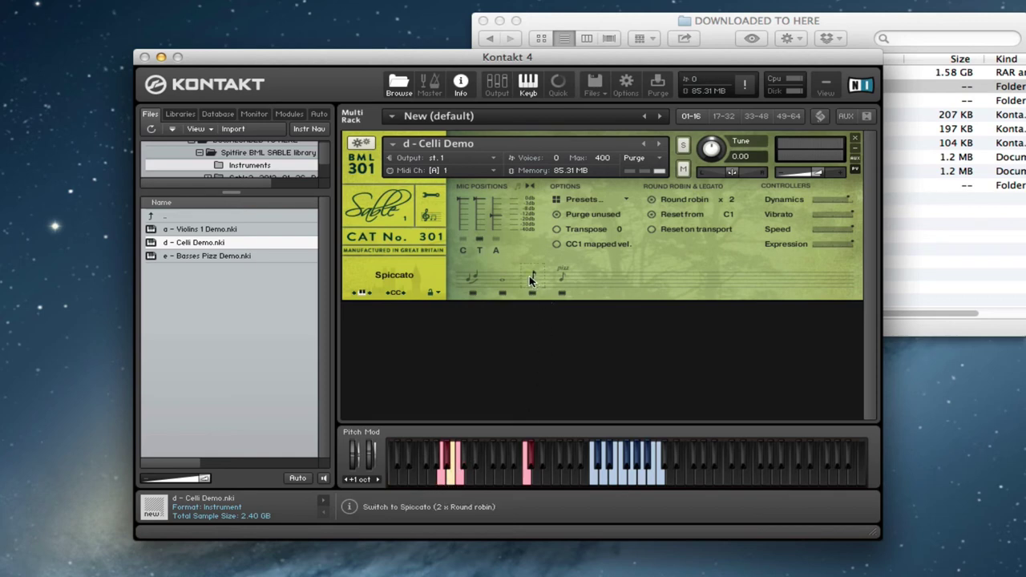
left_click(475, 274)
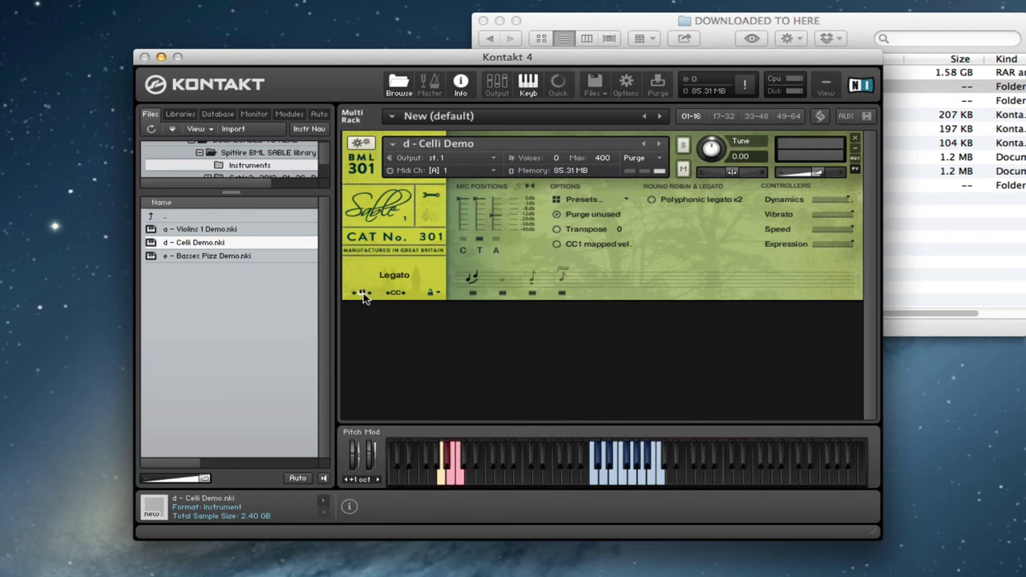
mouse_move(357, 296)
left_mouse_down()
mouse_move(405, 295)
mouse_move(351, 295)
mouse_move(385, 296)
mouse_move(355, 303)
left_mouse_up()
Switch the Celli Demo between Long, Spiccato and Pizzicato articulations, ending on Pizzicato
left_click(504, 276)
left_click(530, 276)
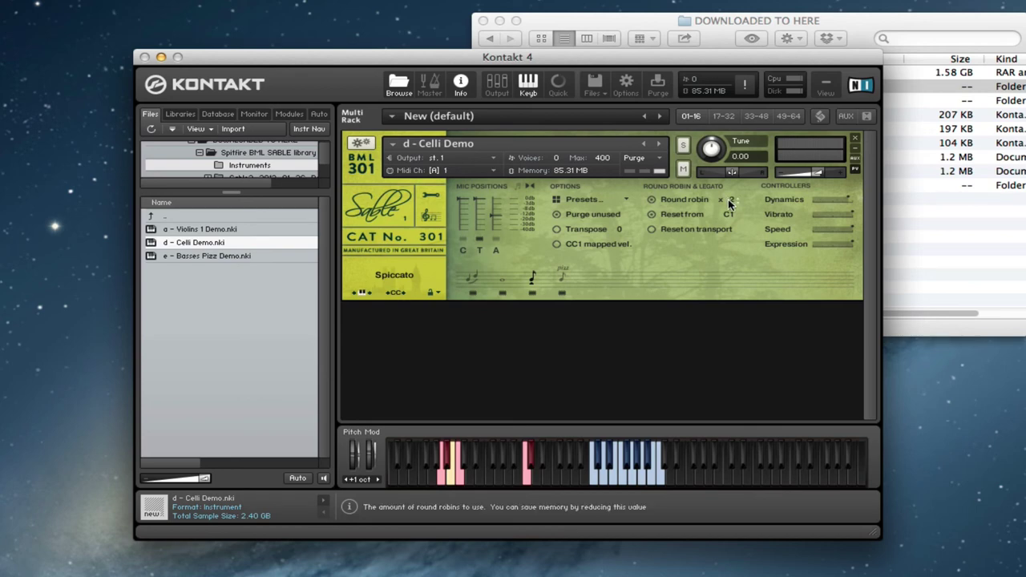
left_click(563, 277)
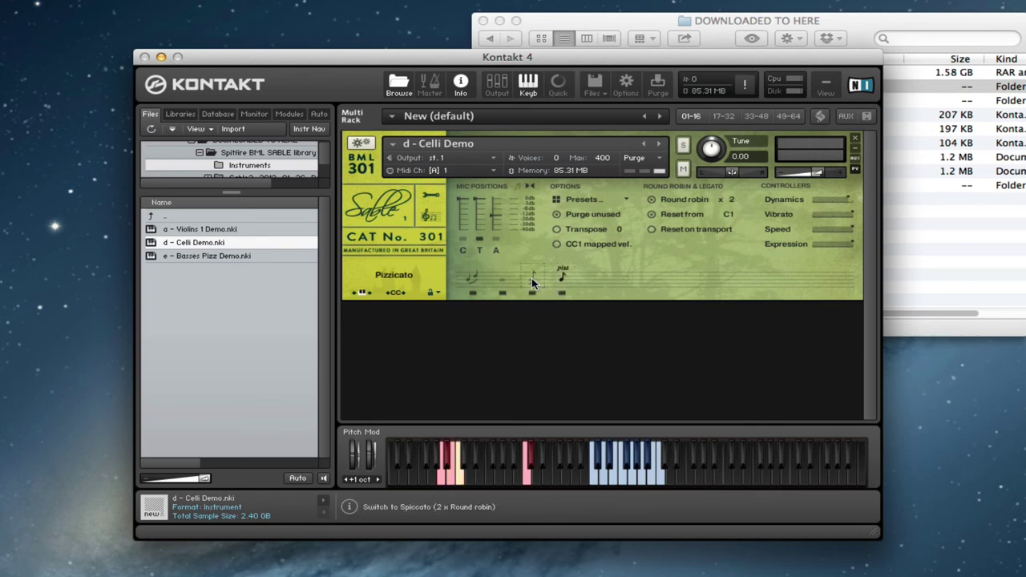
left_click(534, 280)
left_click(560, 276)
left_click(537, 277)
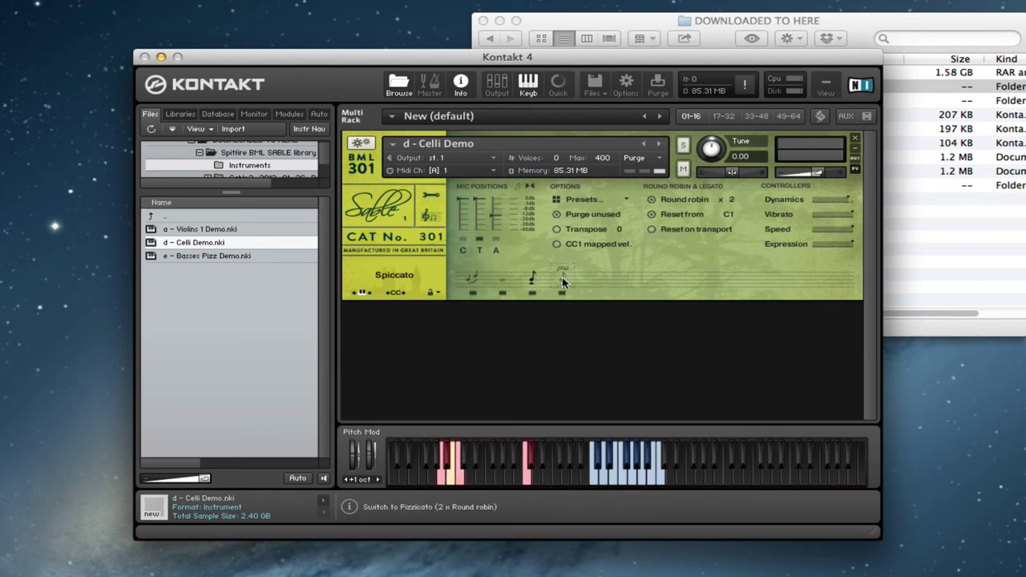
left_click(561, 281)
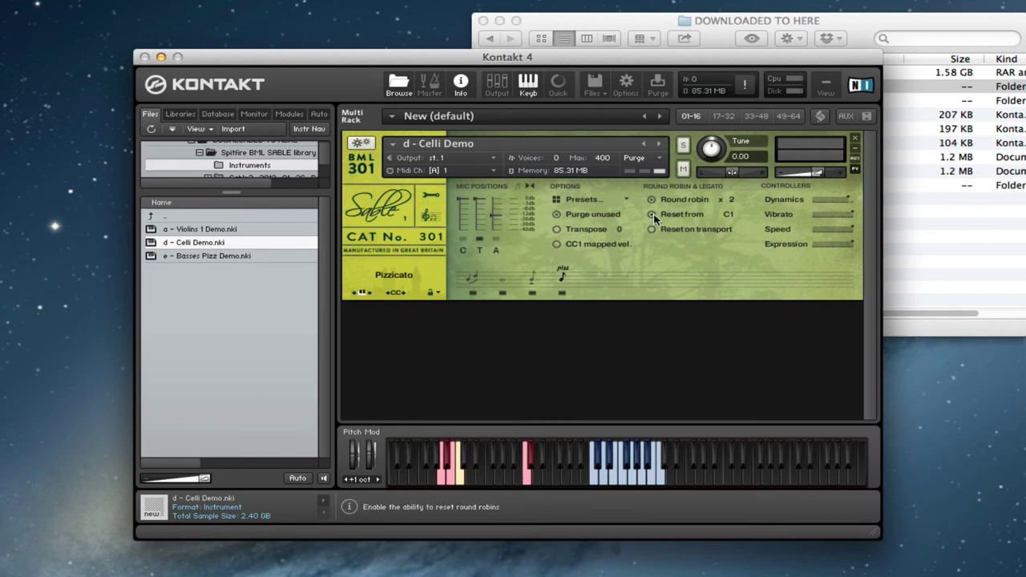
left_click_drag(728, 215, 737, 231)
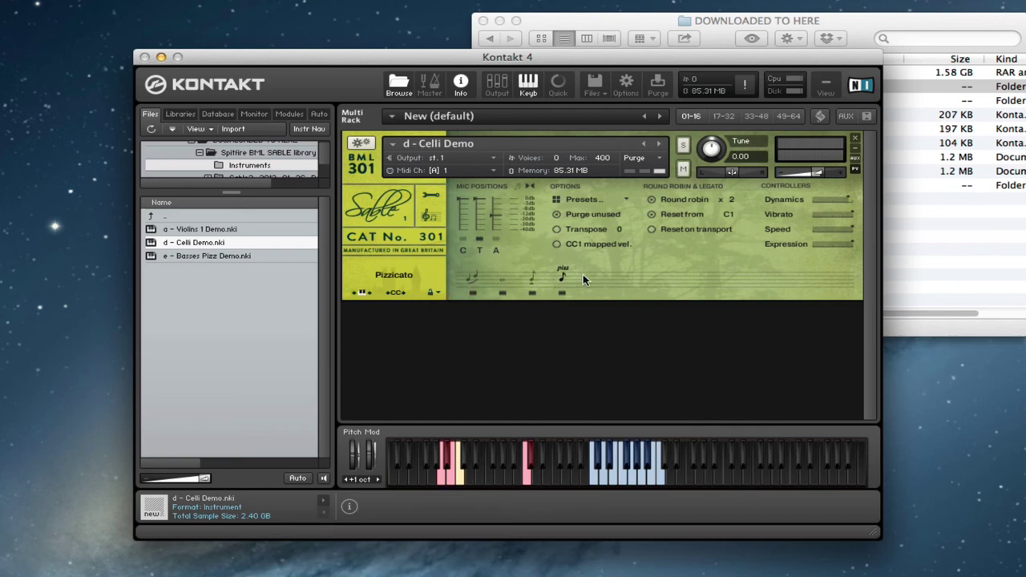
Try the Locked artic., Locked KS and Locked to UACC lock modes on the Celli Demo
left_click(437, 293)
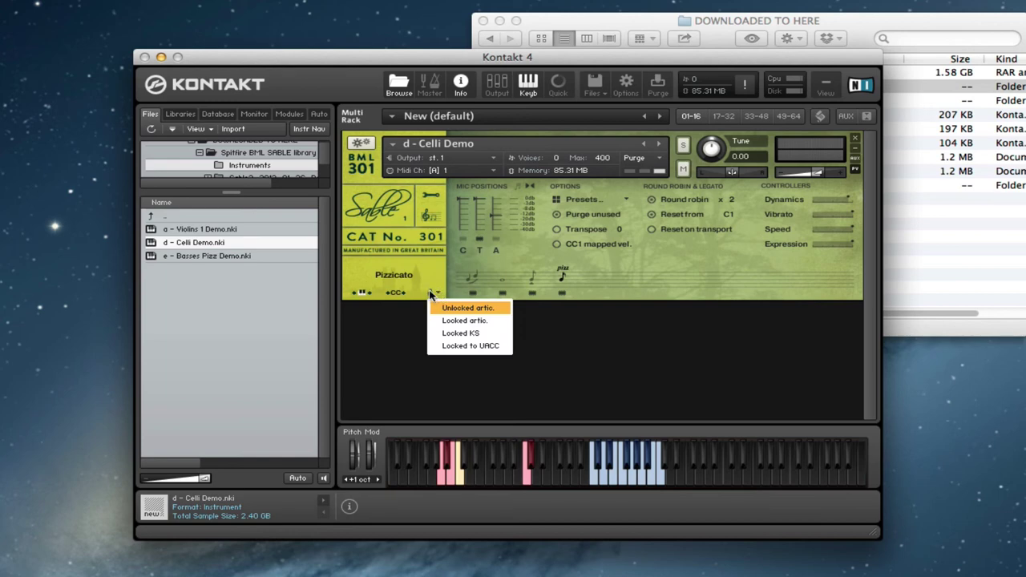
left_click(492, 322)
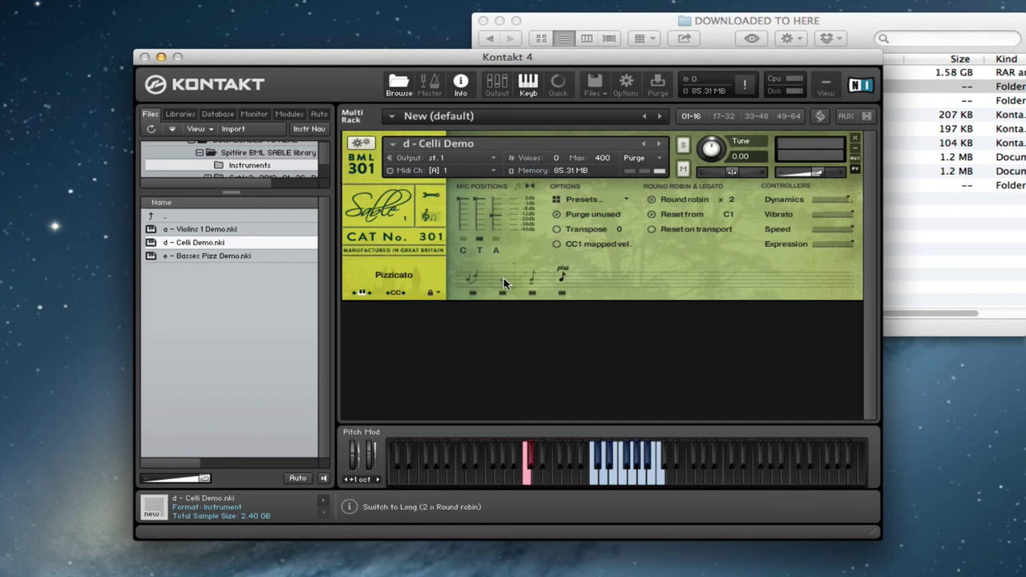
left_click(430, 294)
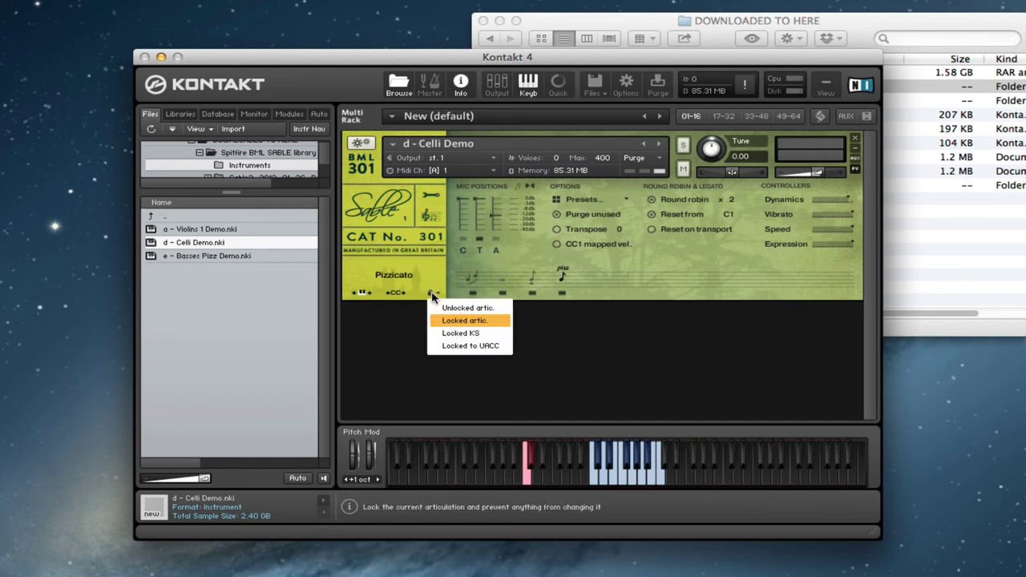
left_click(458, 333)
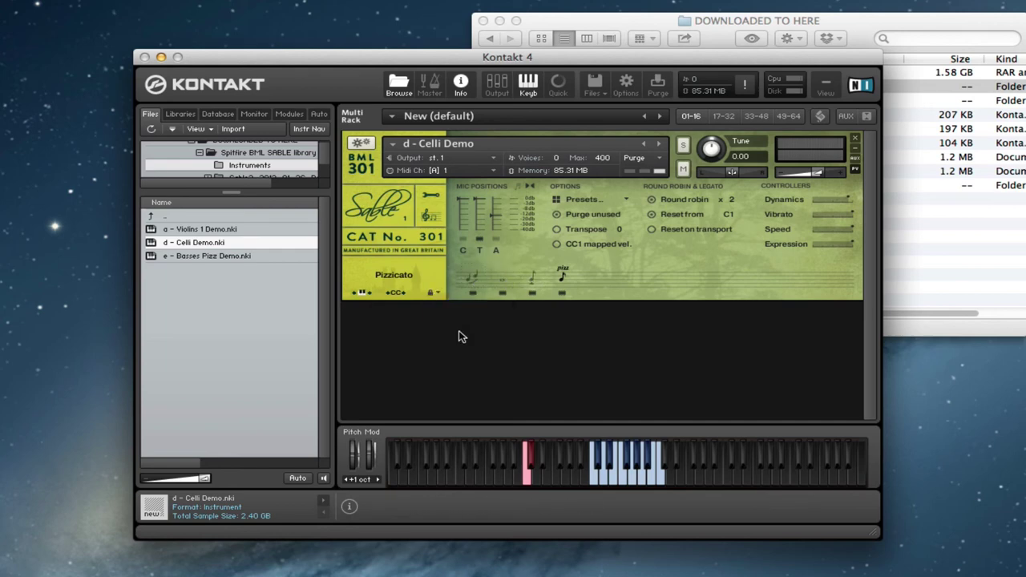
left_click(430, 293)
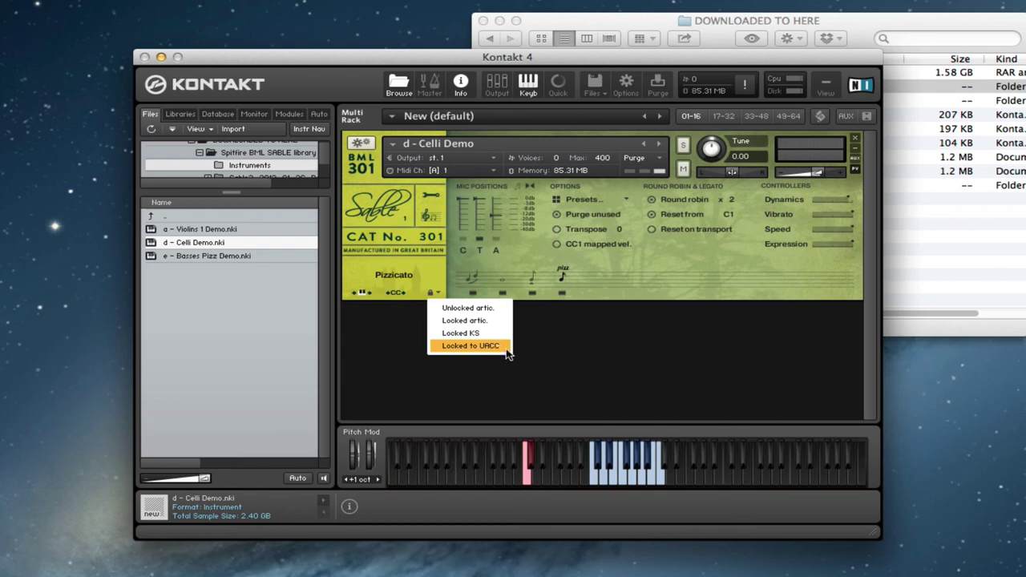
left_click(490, 353)
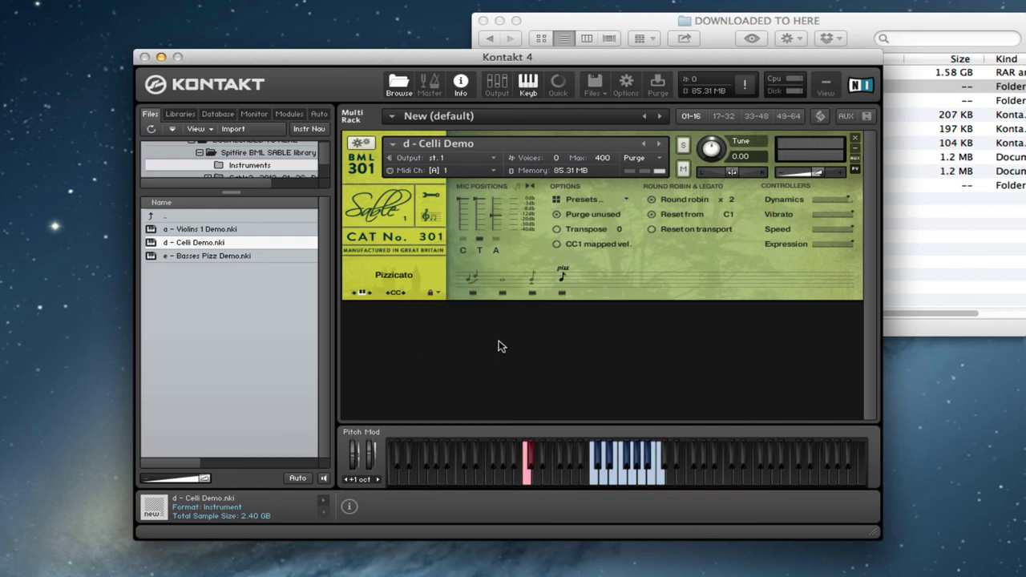
left_click(433, 293)
left_click(461, 303)
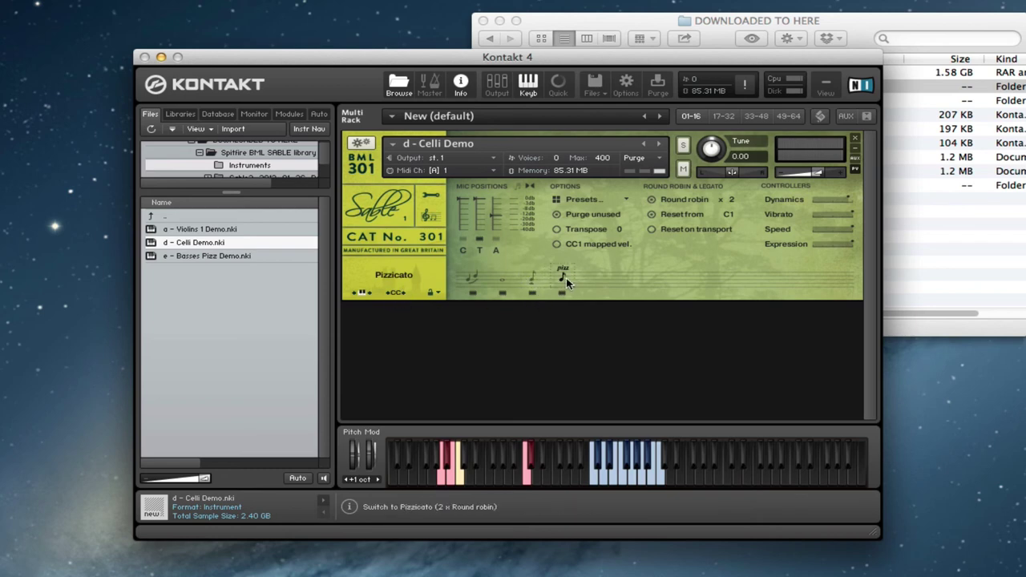
right_click(398, 290)
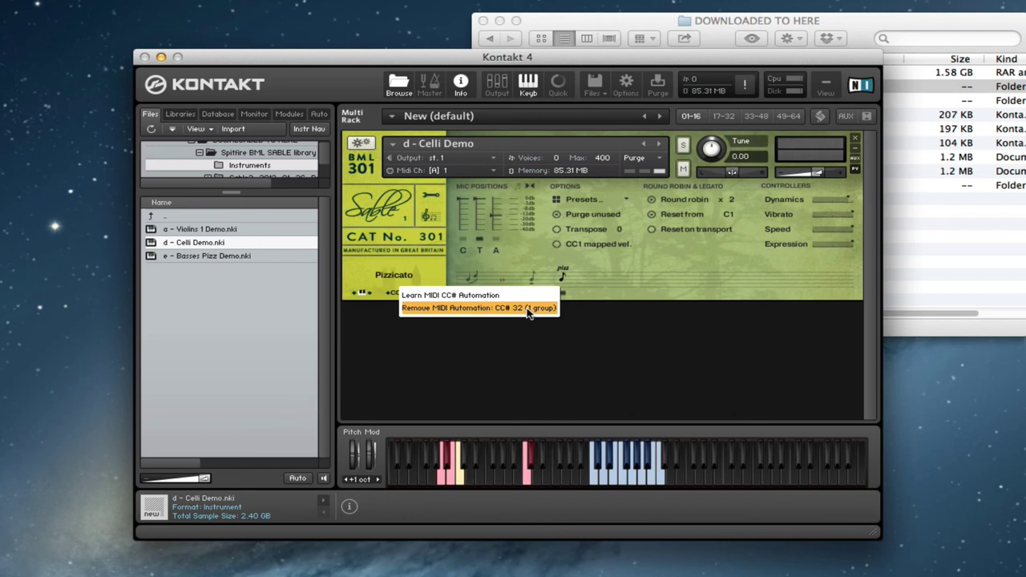
left_click(430, 267)
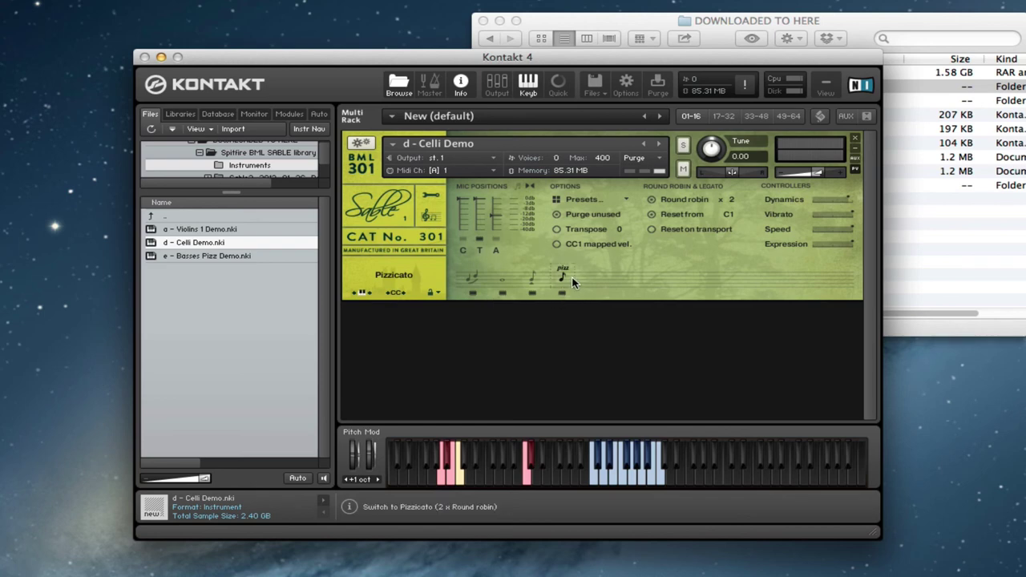
right_click(395, 297)
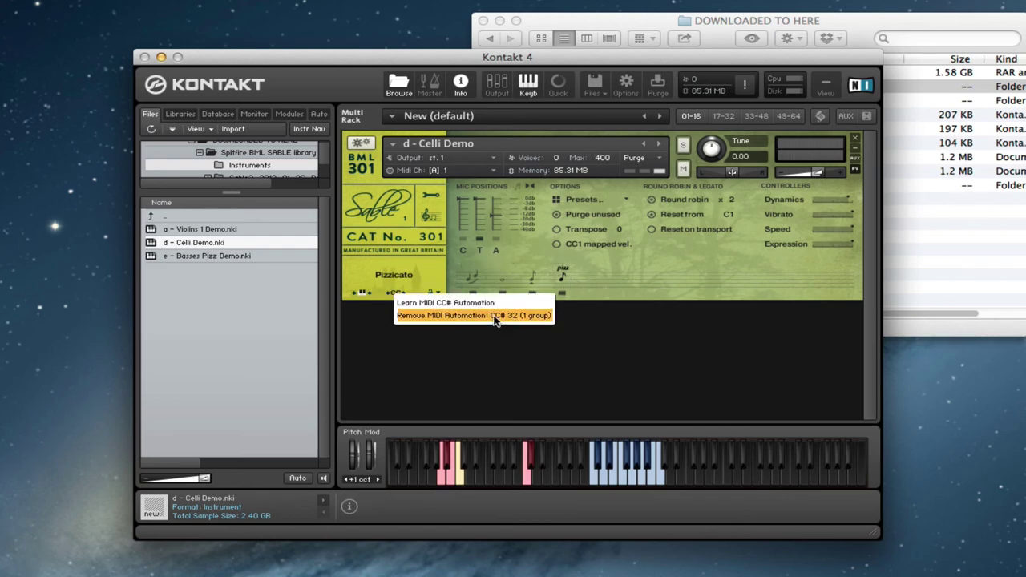
left_click(418, 297)
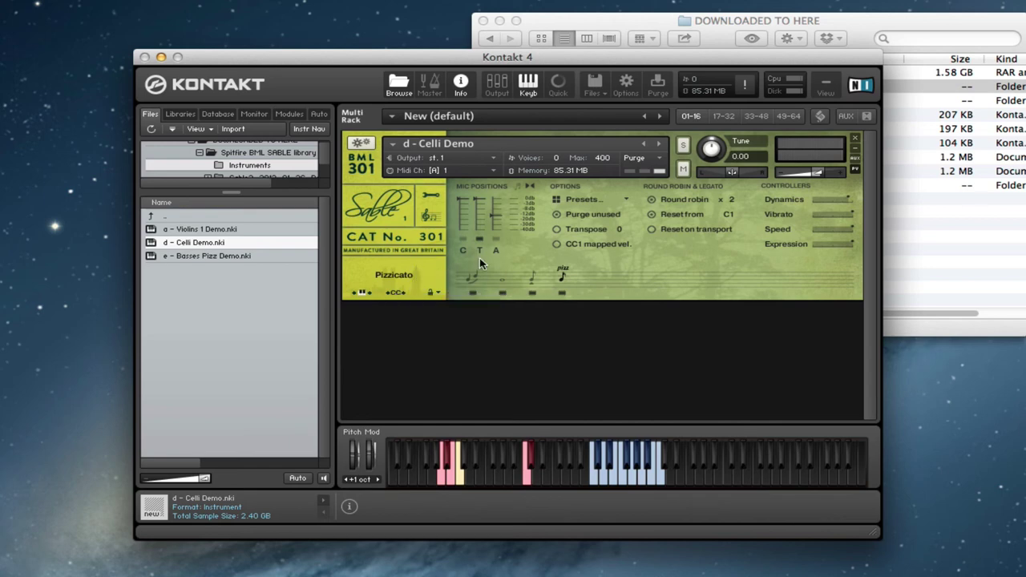
right_click(393, 294)
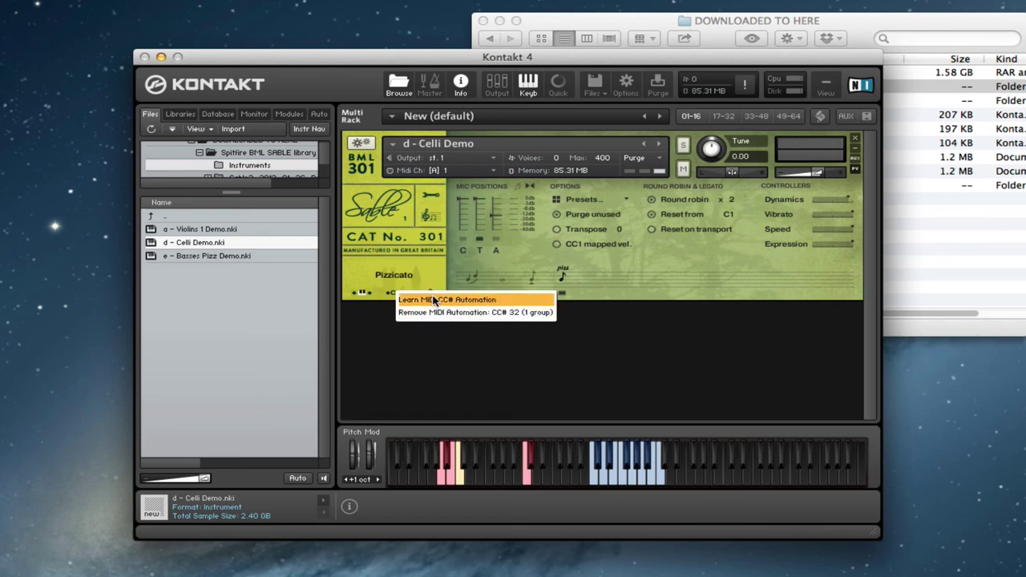
left_click(420, 269)
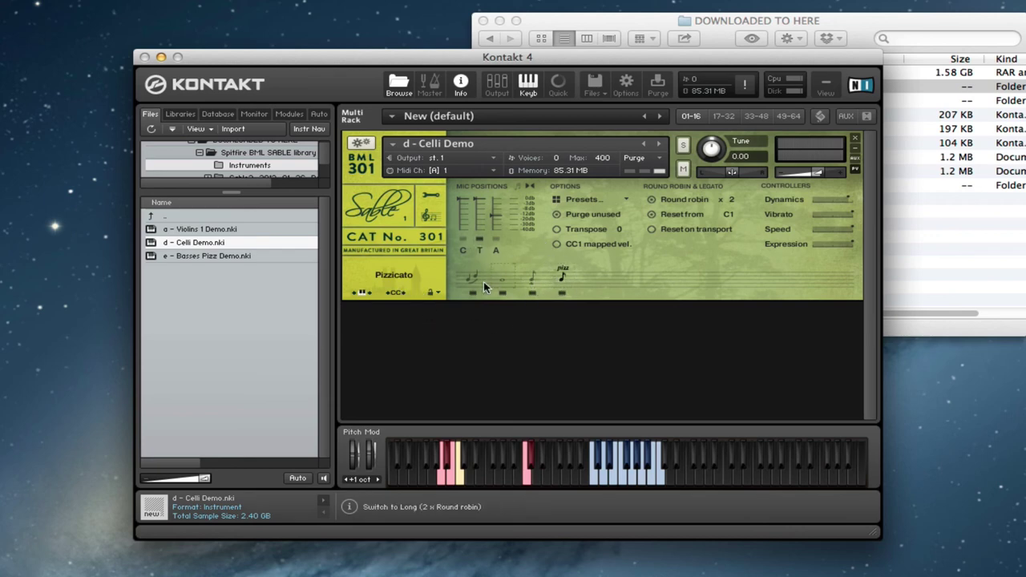
Inspect Spiccato's Activate/Latch settings without changing them, then switch the cellos to Spiccato
right_click(532, 278)
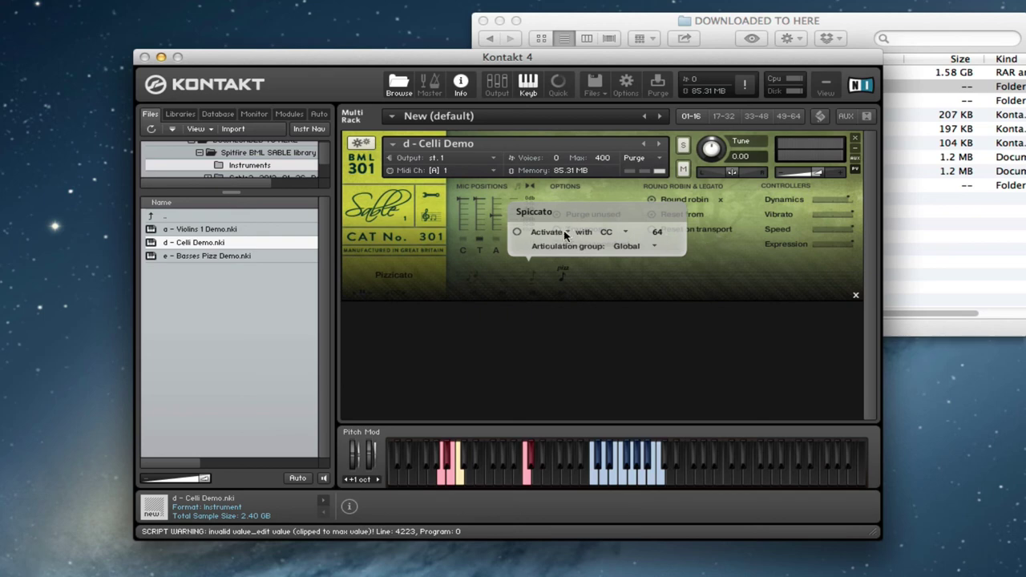
left_click(568, 233)
left_click(544, 249)
left_click(717, 255)
left_click(532, 282)
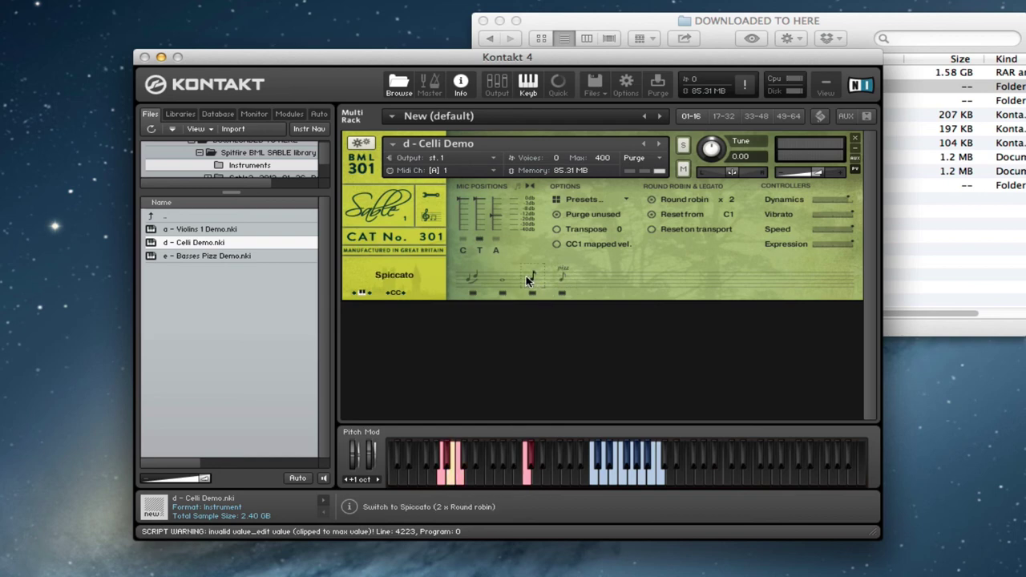
Enable Spiccato's trigger option set to Latch, then return the cellos to Pizzicato
right_click(533, 279)
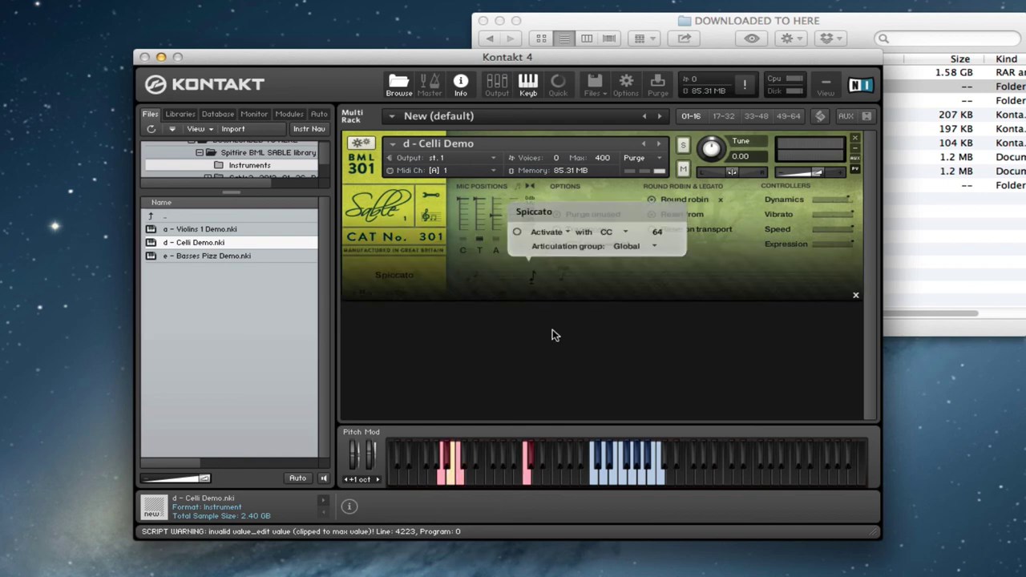
left_click(518, 231)
left_click(561, 232)
left_click(546, 258)
left_click(563, 278)
left_click(563, 277)
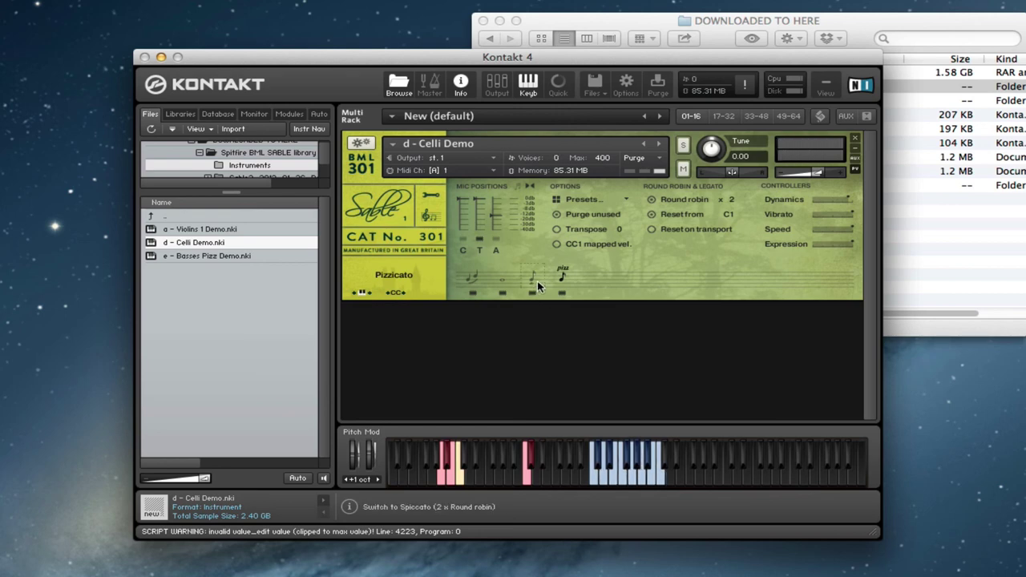
Set Spiccato back to Activate, try a G#3 keyswitch, then trigger it from MIDI 16
left_click(532, 280)
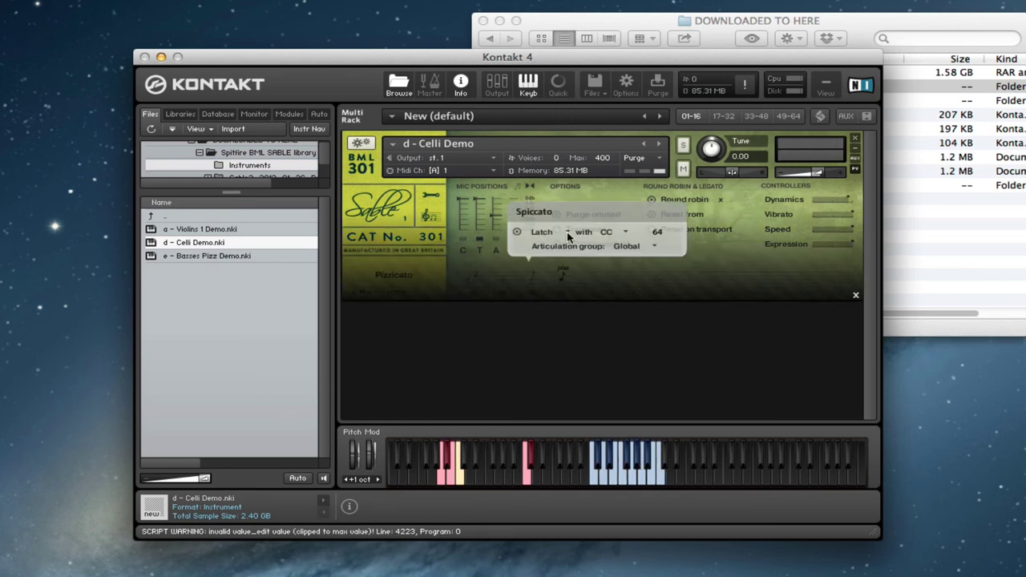
left_click(538, 233)
left_click(540, 245)
left_click(618, 232)
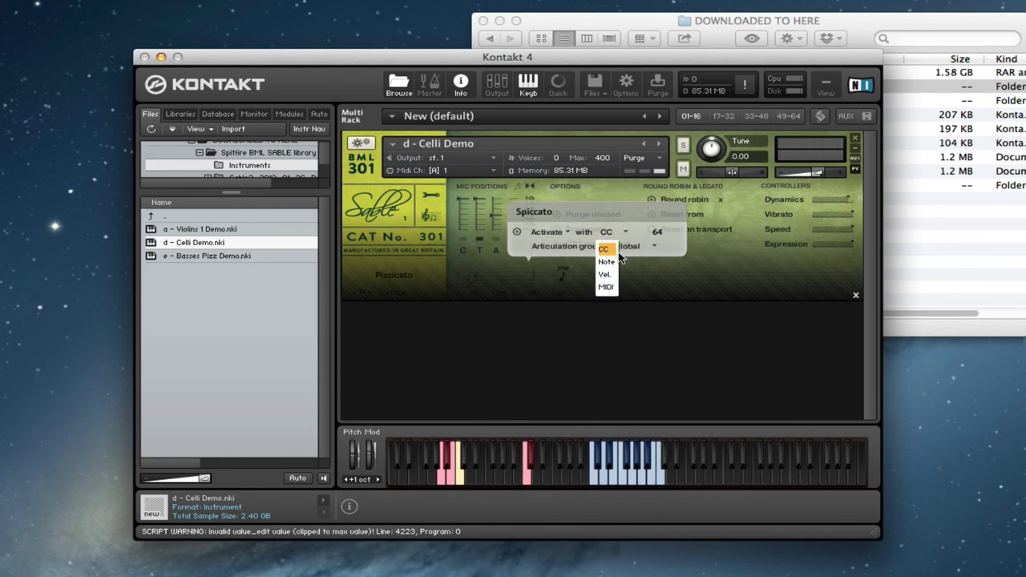
left_click(607, 262)
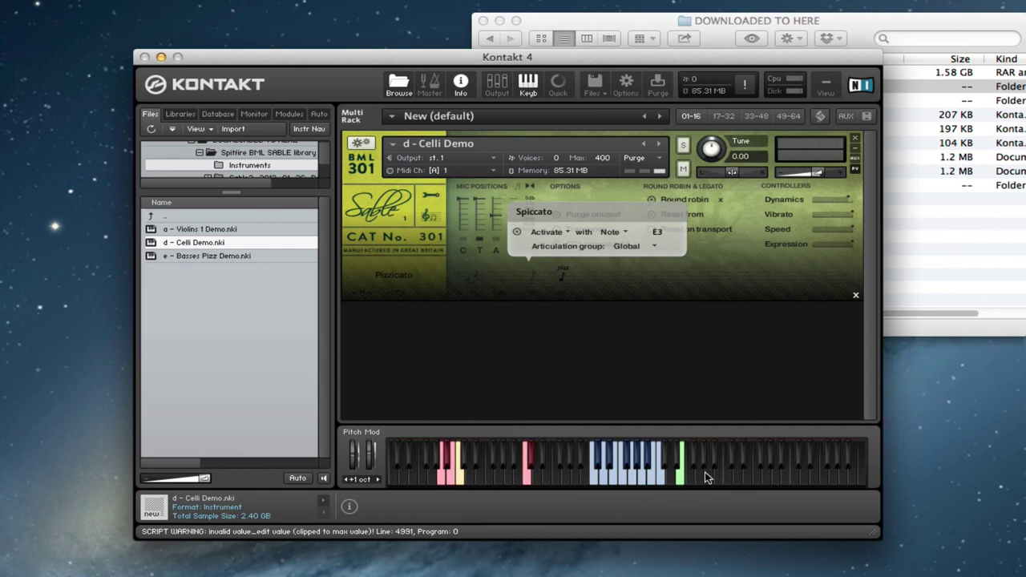
left_click_drag(656, 233, 660, 235)
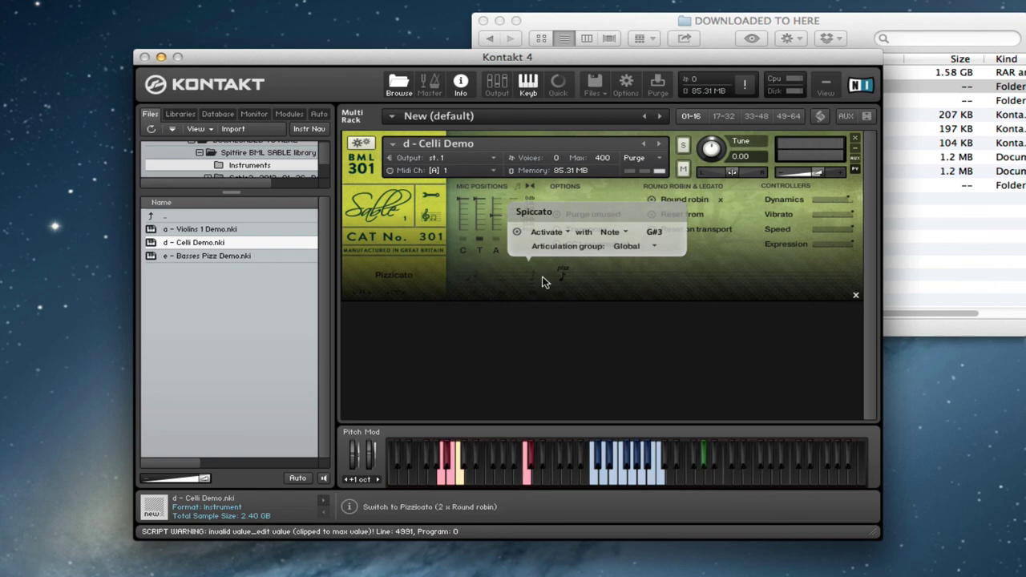
left_click(619, 234)
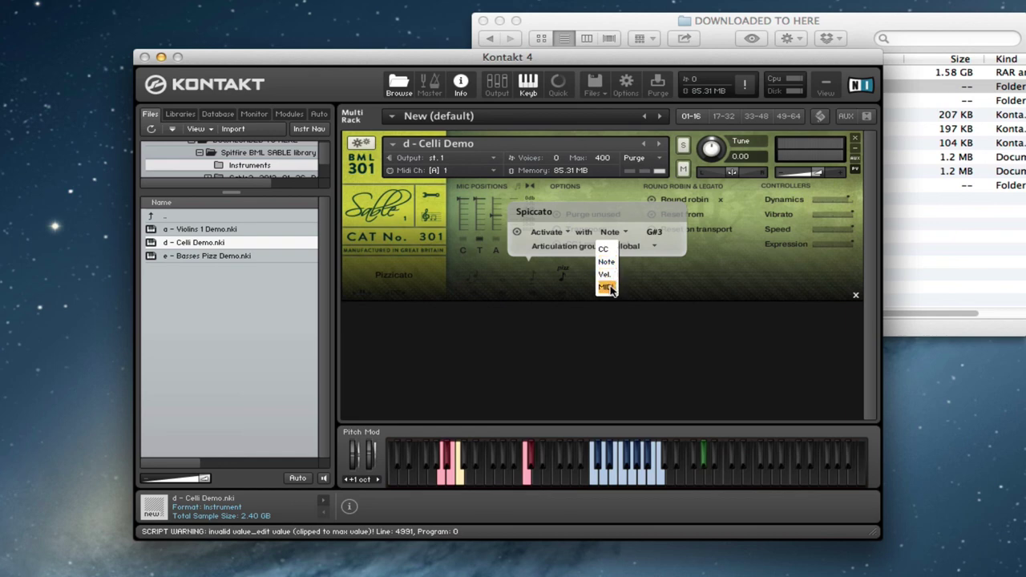
left_click(607, 288)
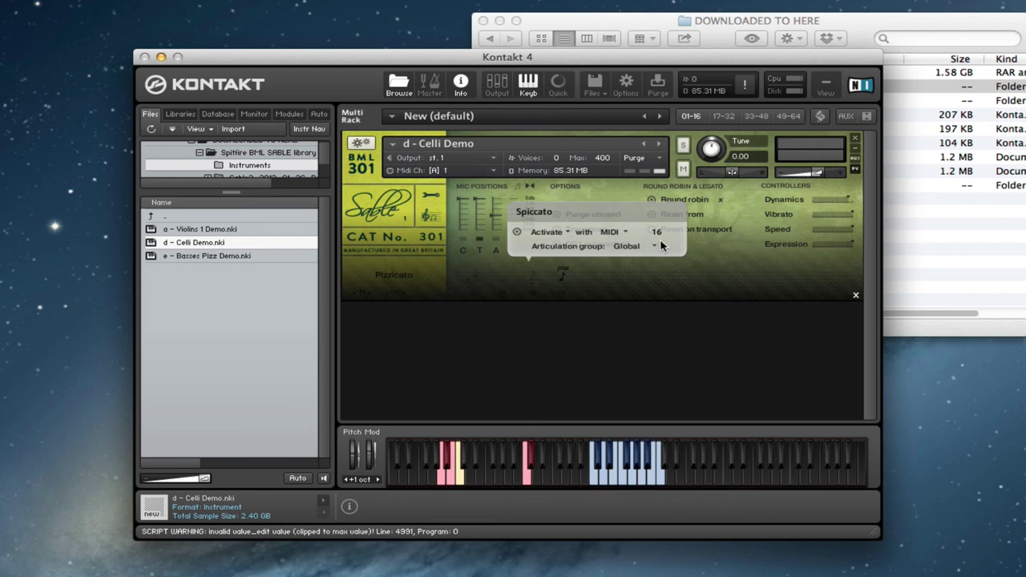
Make Spiccato and Pizzicato velocity-triggered, with Pizzicato enabled from velocity 93 upward
left_click(617, 232)
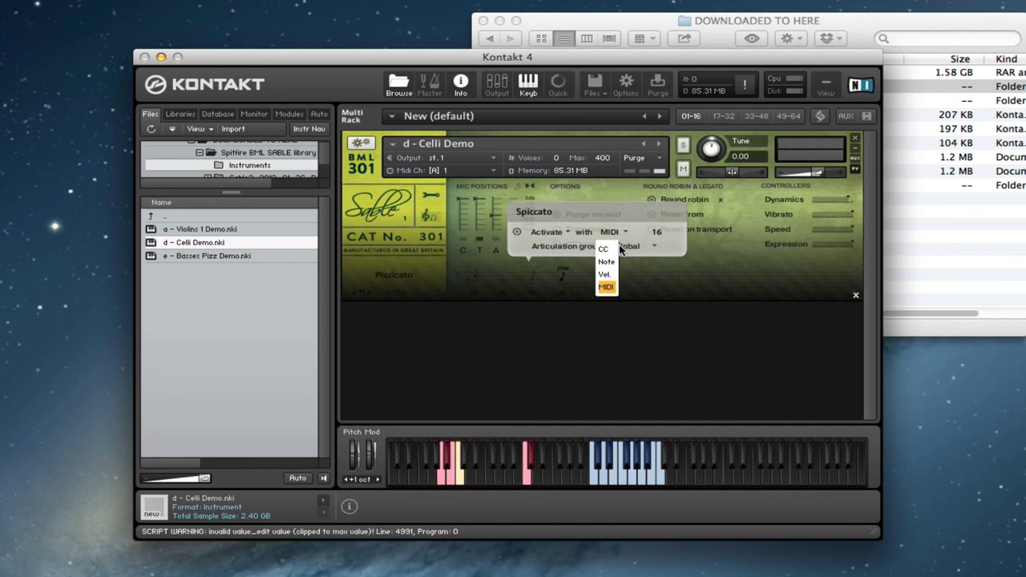
left_click(701, 238)
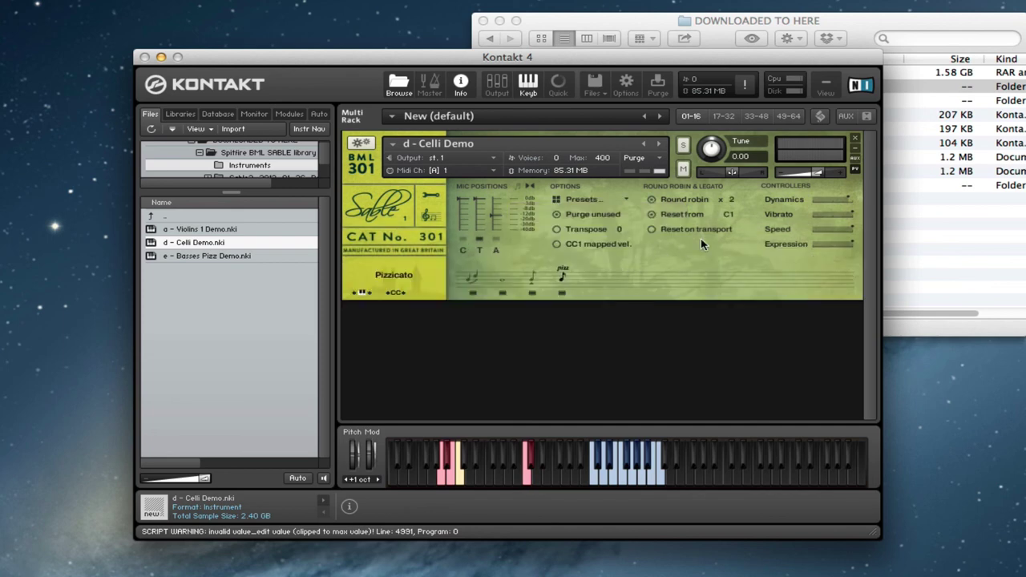
right_click(561, 280)
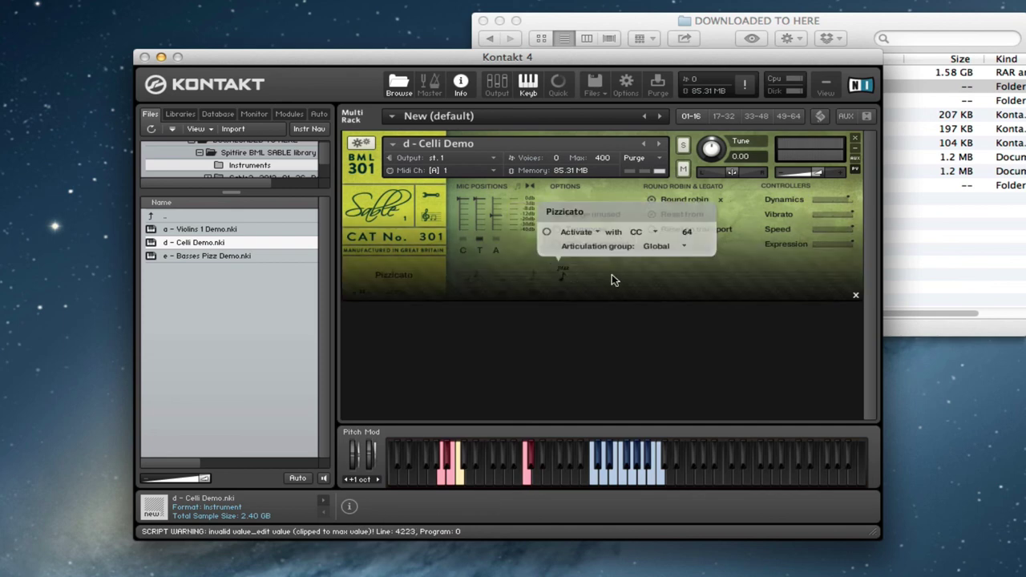
left_click(649, 232)
left_click(639, 276)
left_click(547, 231)
left_click_drag(676, 232, 676, 217)
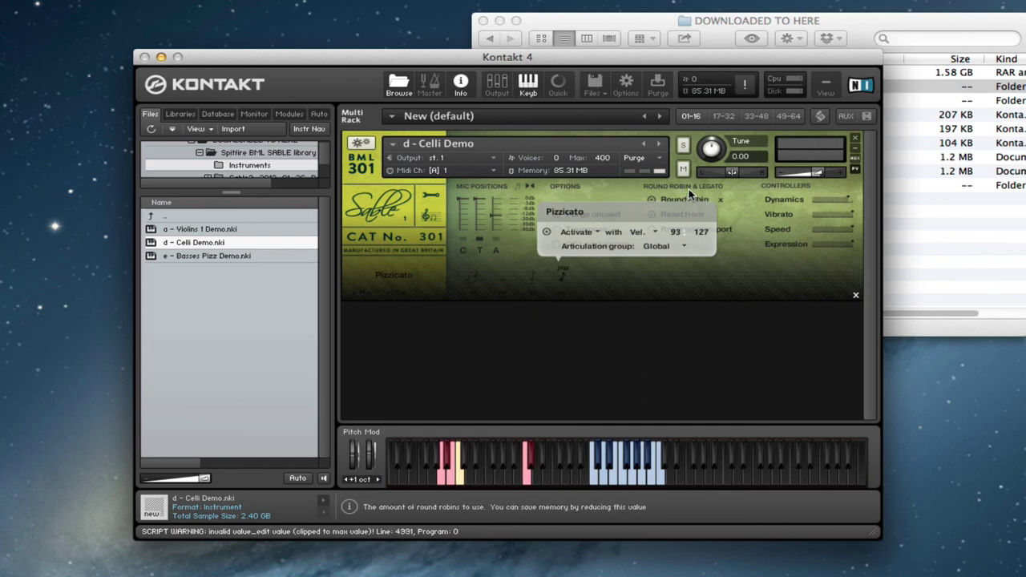
left_click(560, 271)
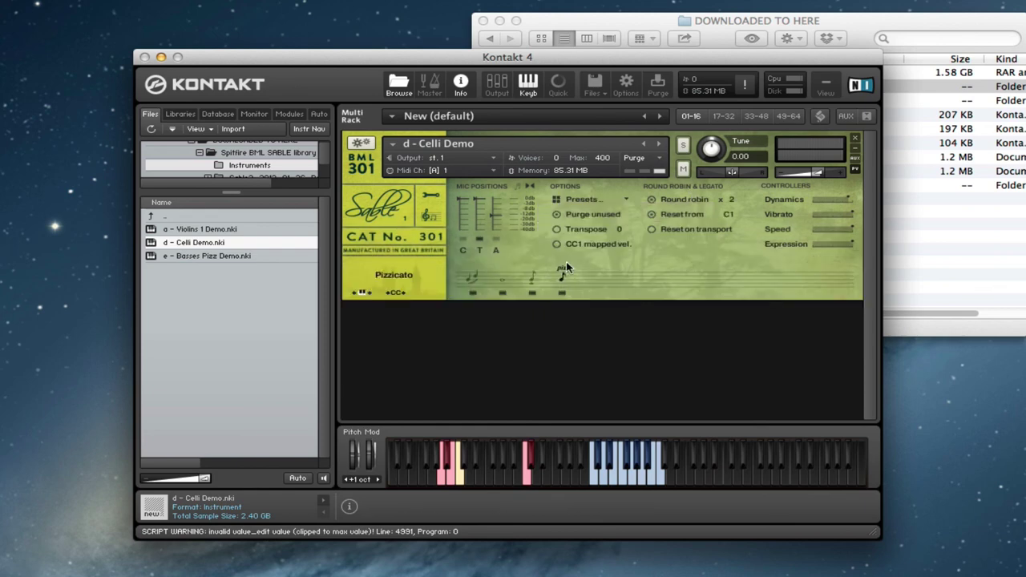
Limit Spiccato's velocity range from 1 to just below Pizzicato's 93
left_click(531, 277)
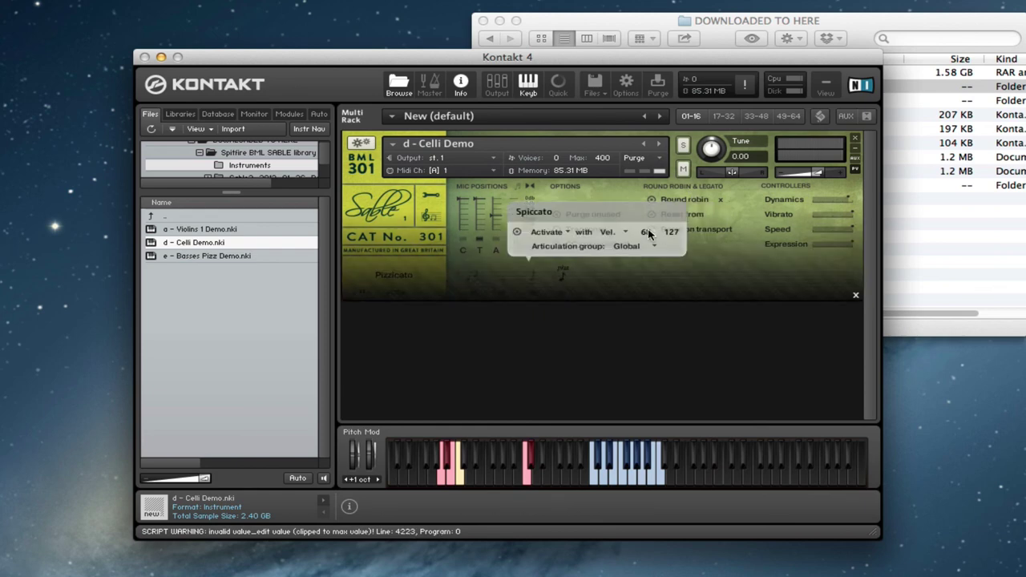
left_click_drag(649, 233, 617, 388)
left_click_drag(672, 231, 670, 275)
left_click(726, 250)
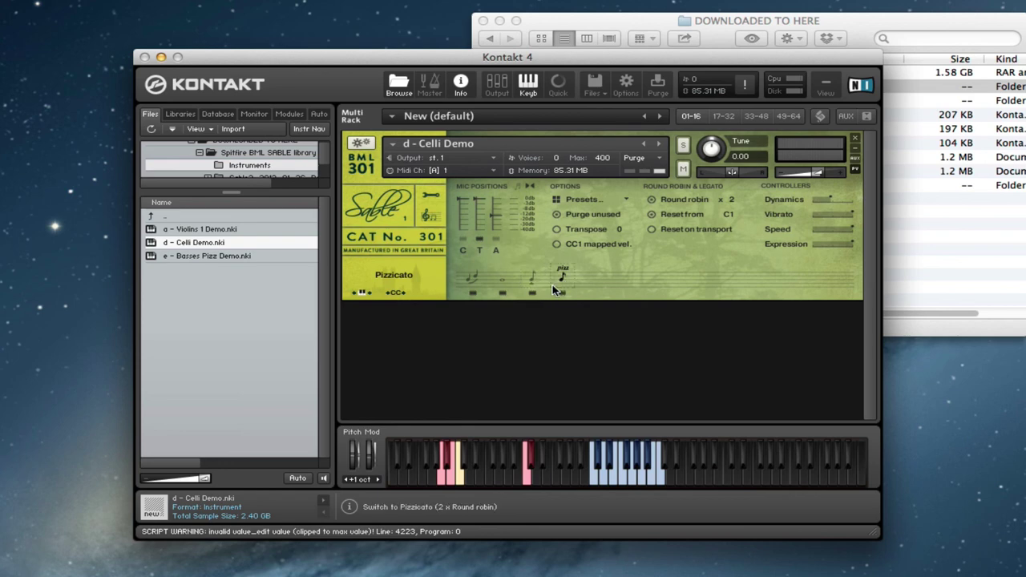
Review Spiccato's articulation group options and leave it in Global
right_click(532, 279)
left_click(647, 246)
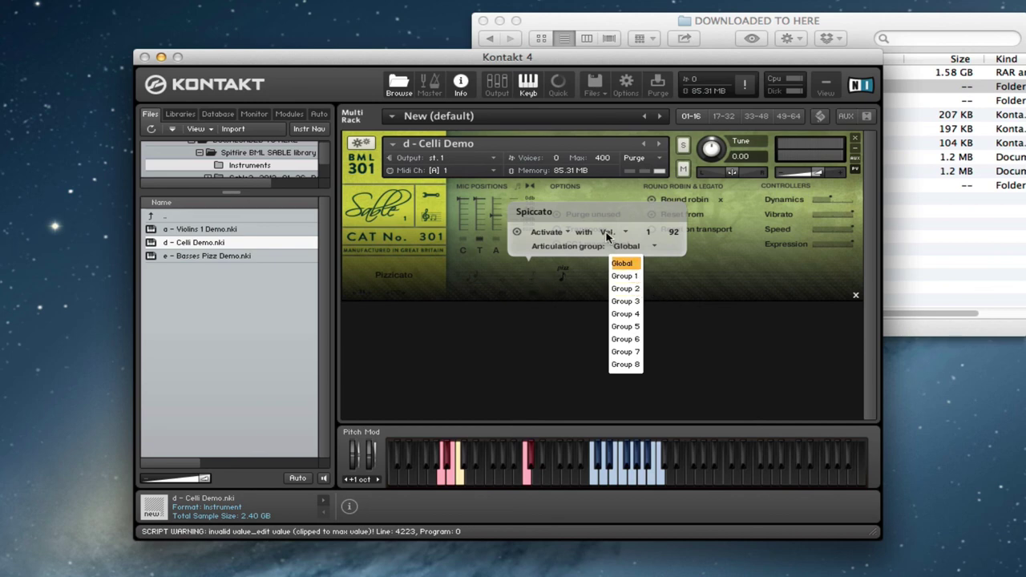
left_click(550, 280)
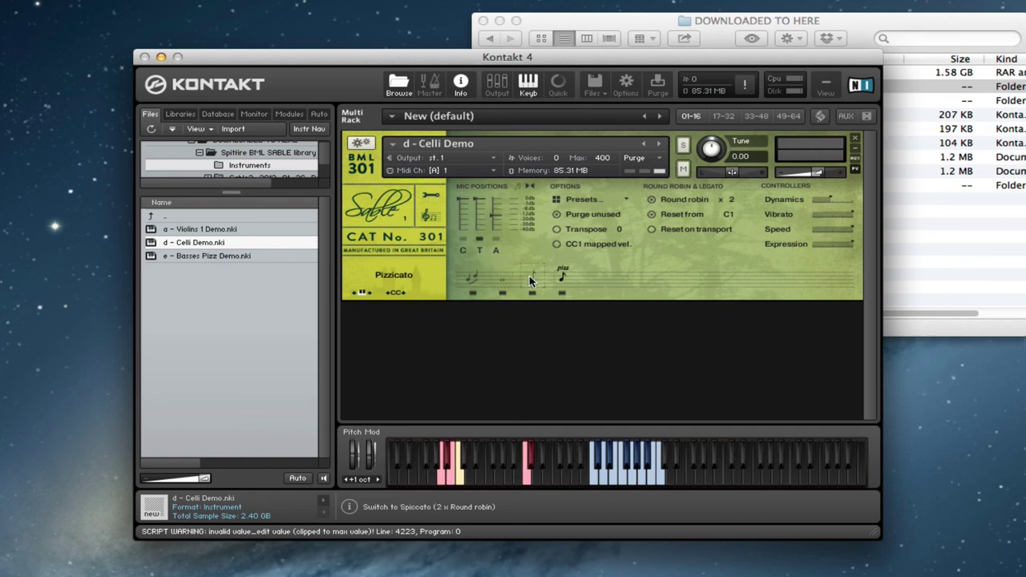
Switch the cellos briefly to Spiccato, then back to Pizzicato
left_click(530, 277)
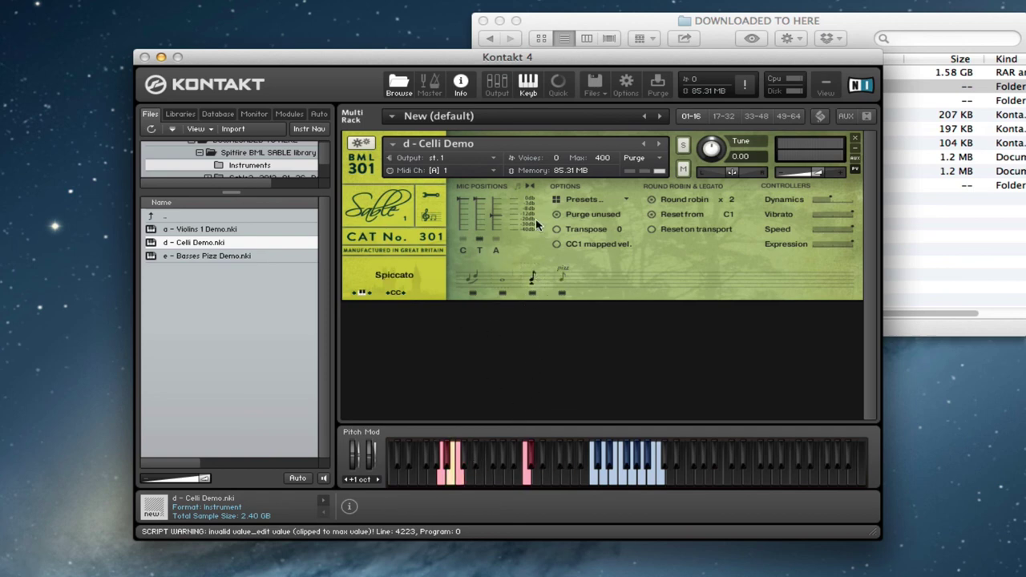
left_click(563, 280)
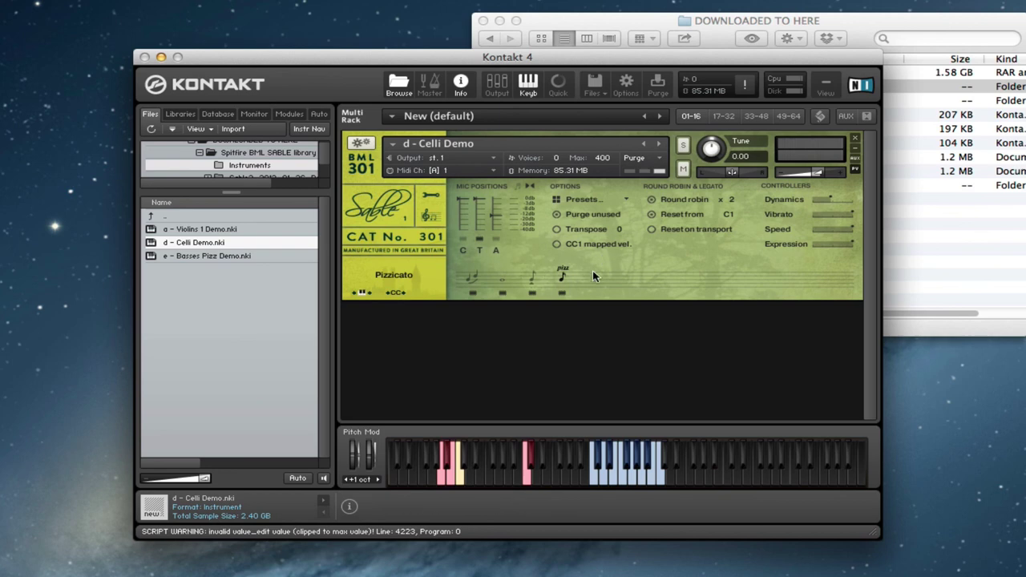
Load Violins 1 Demo with mic C, audition Pizzicato and Long, end on Legato, then pick Basses Pizz Demo
double_click(210, 229)
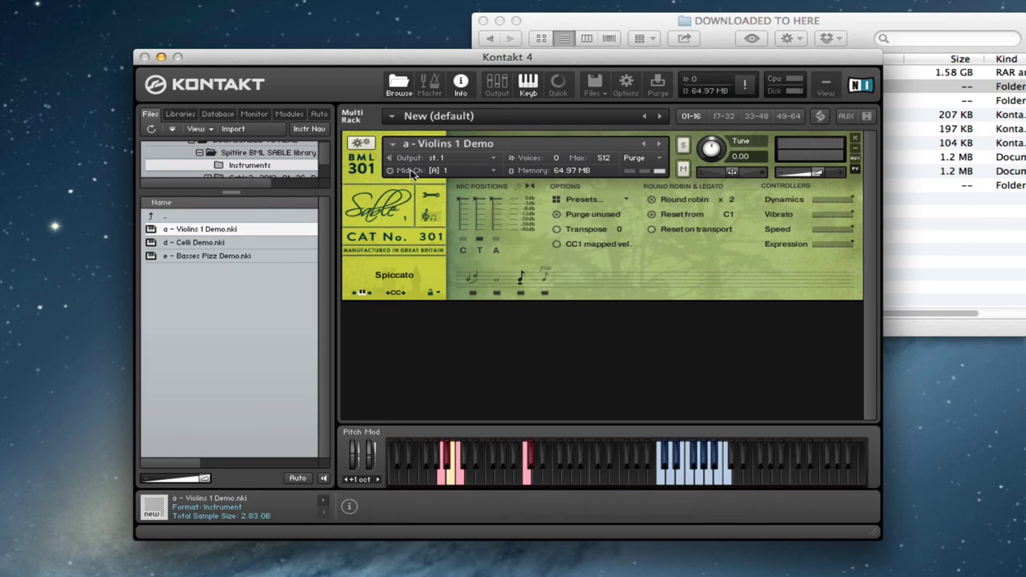
left_click(463, 238)
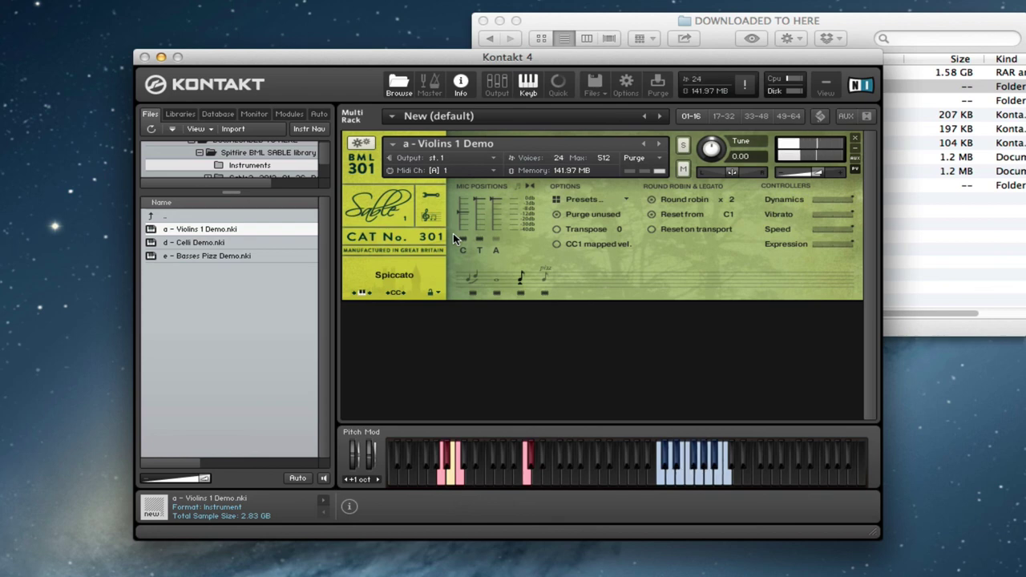
left_click(544, 279)
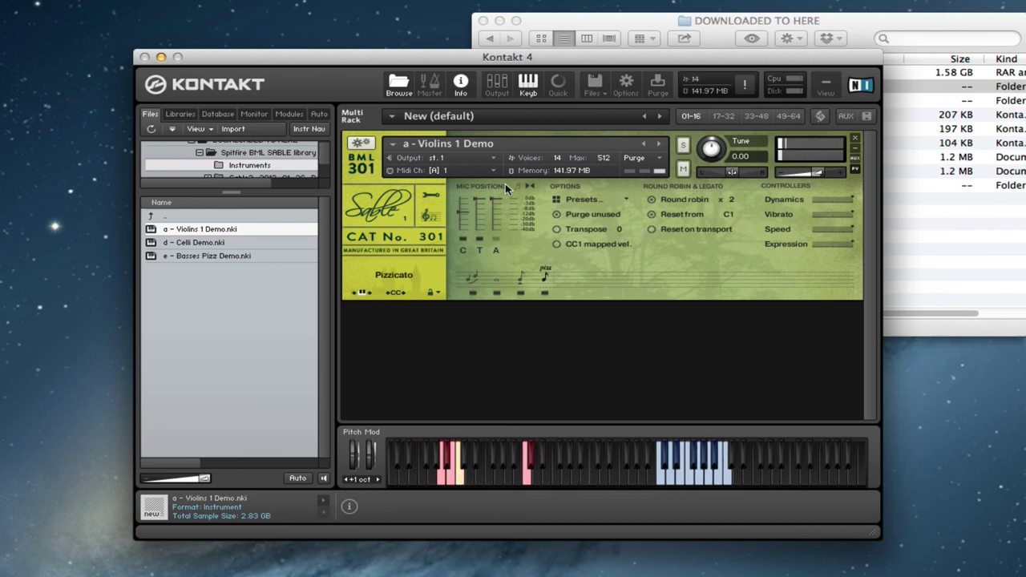
left_click(501, 281)
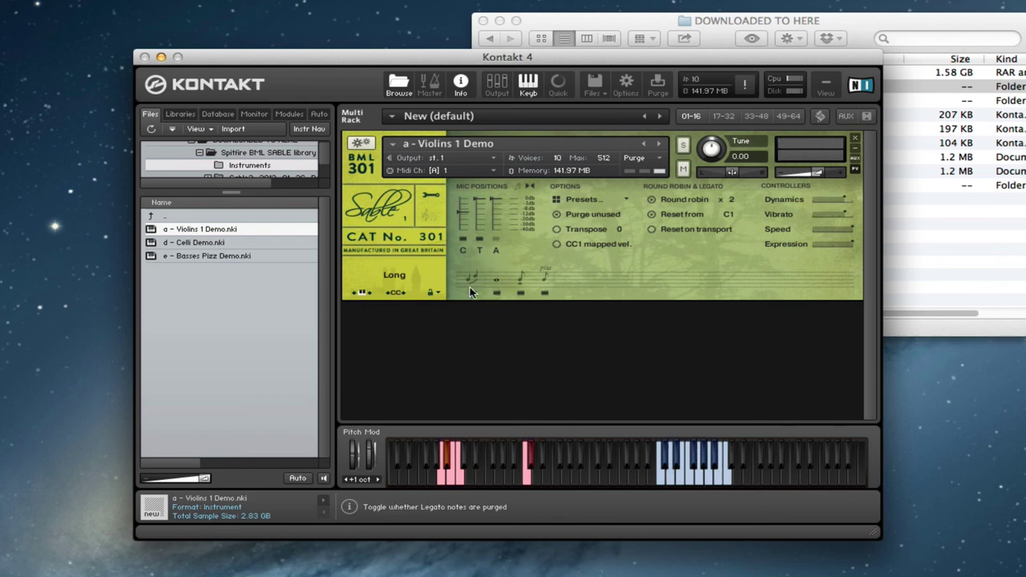
left_click(471, 279)
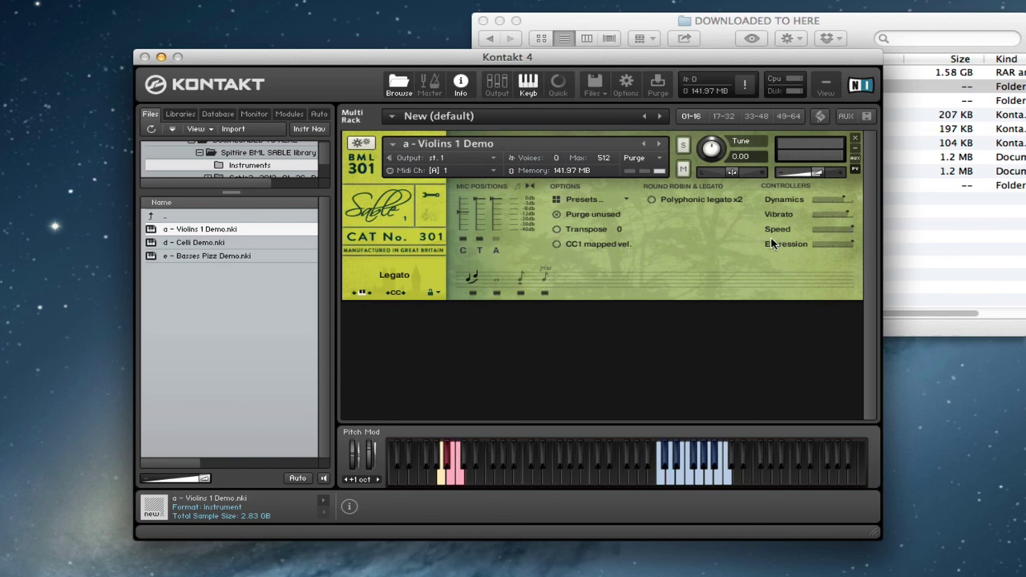
left_click(228, 257)
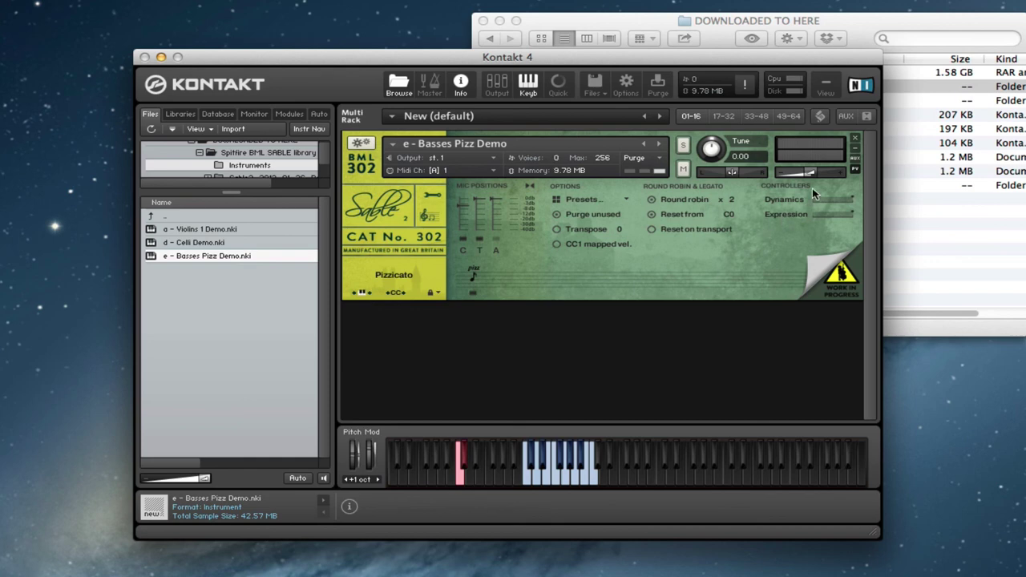
Delete the Basses Pizz Demo instrument from the Multi Rack
left_click(854, 141)
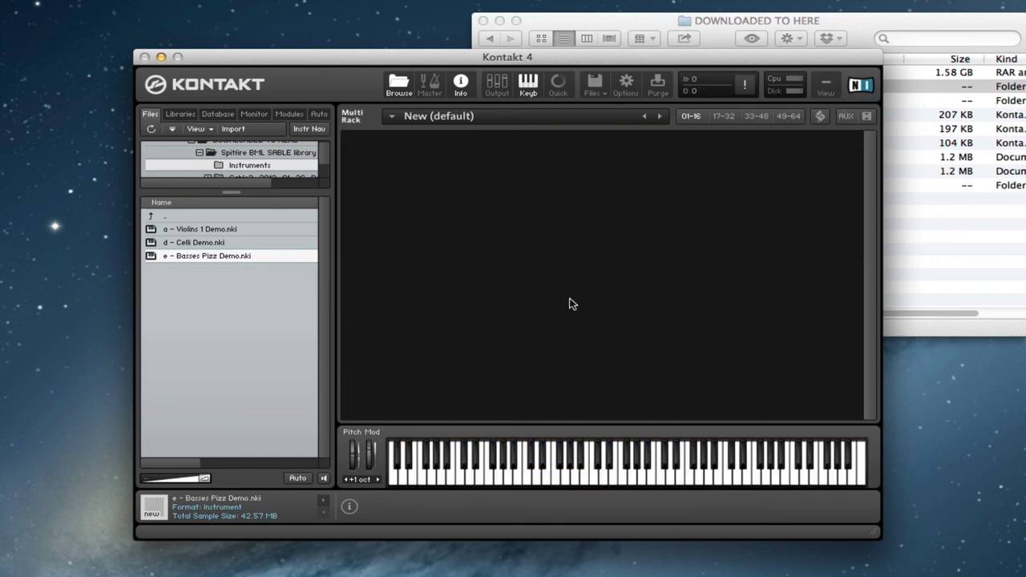